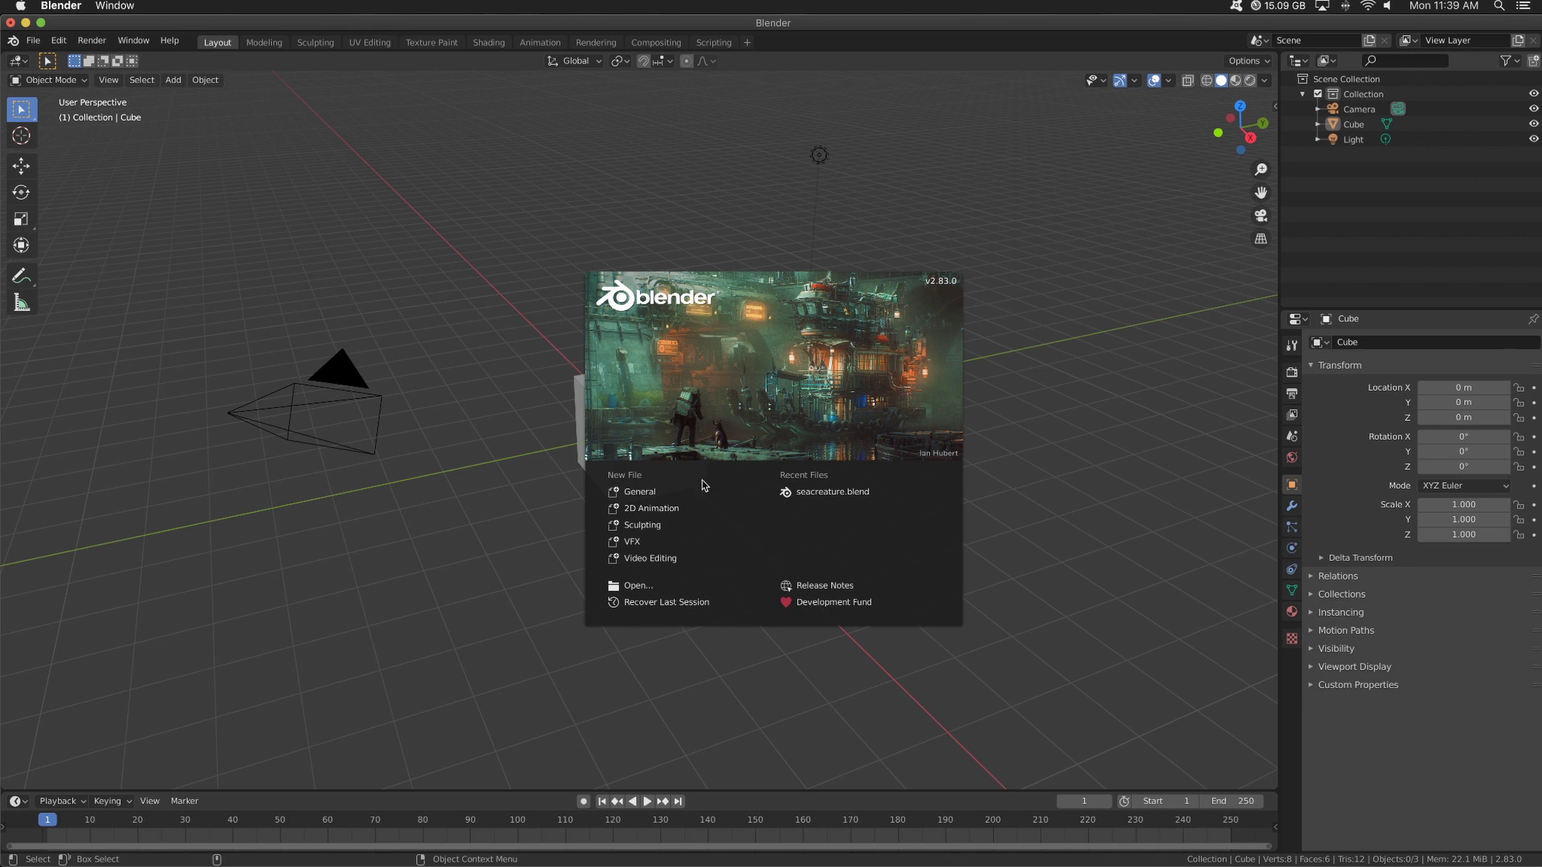
Start a new Sculpting-template file without saving the old scene, then zoom in on the Quad Sphere
click(657, 526)
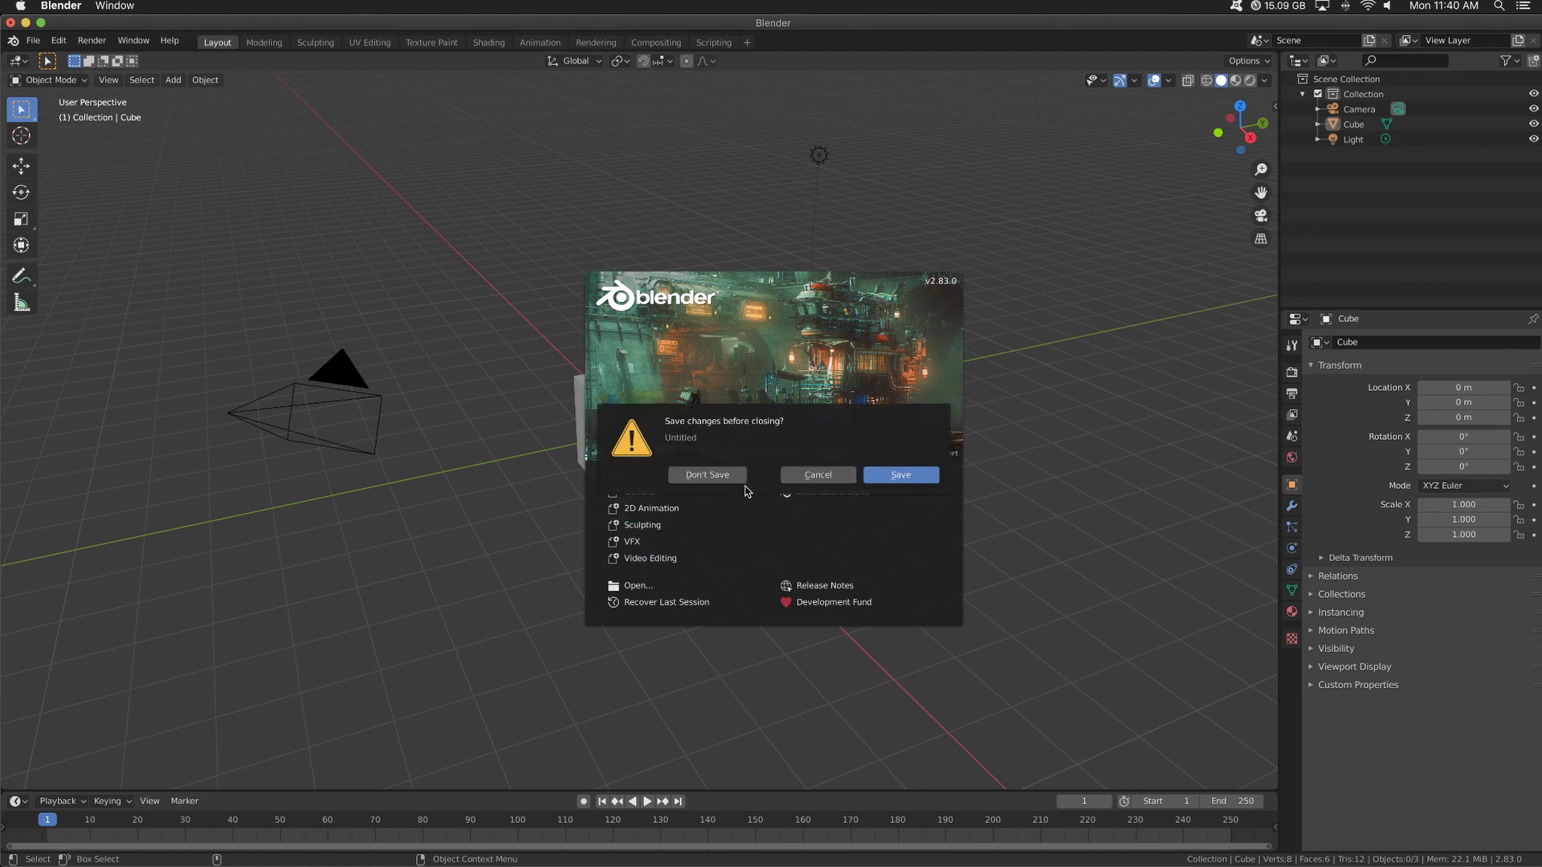
click(713, 475)
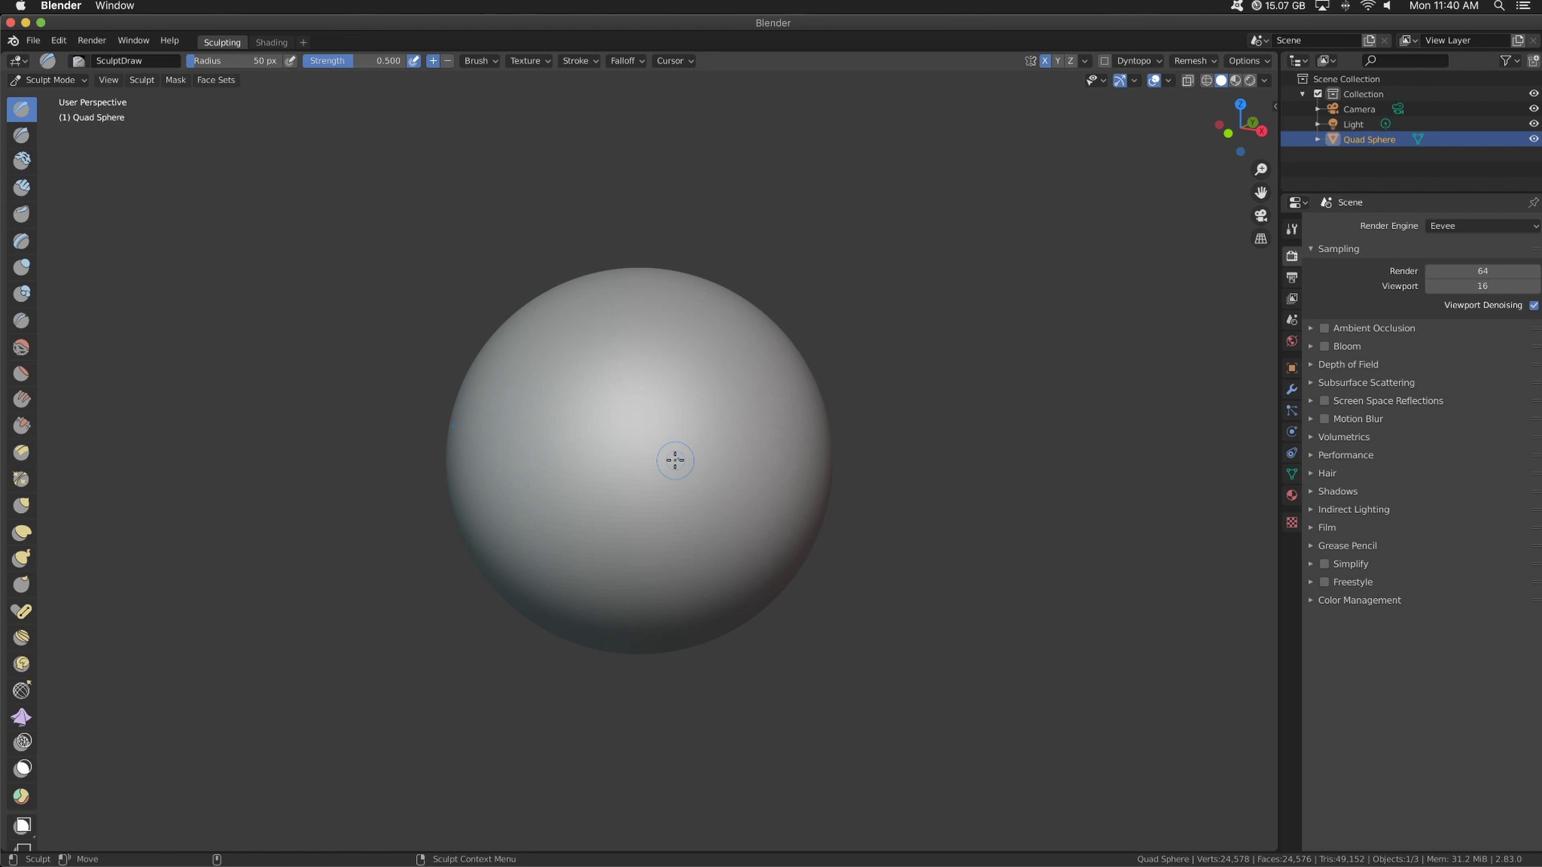
scroll(675, 460, down, 2)
scroll(672, 461, up, 5)
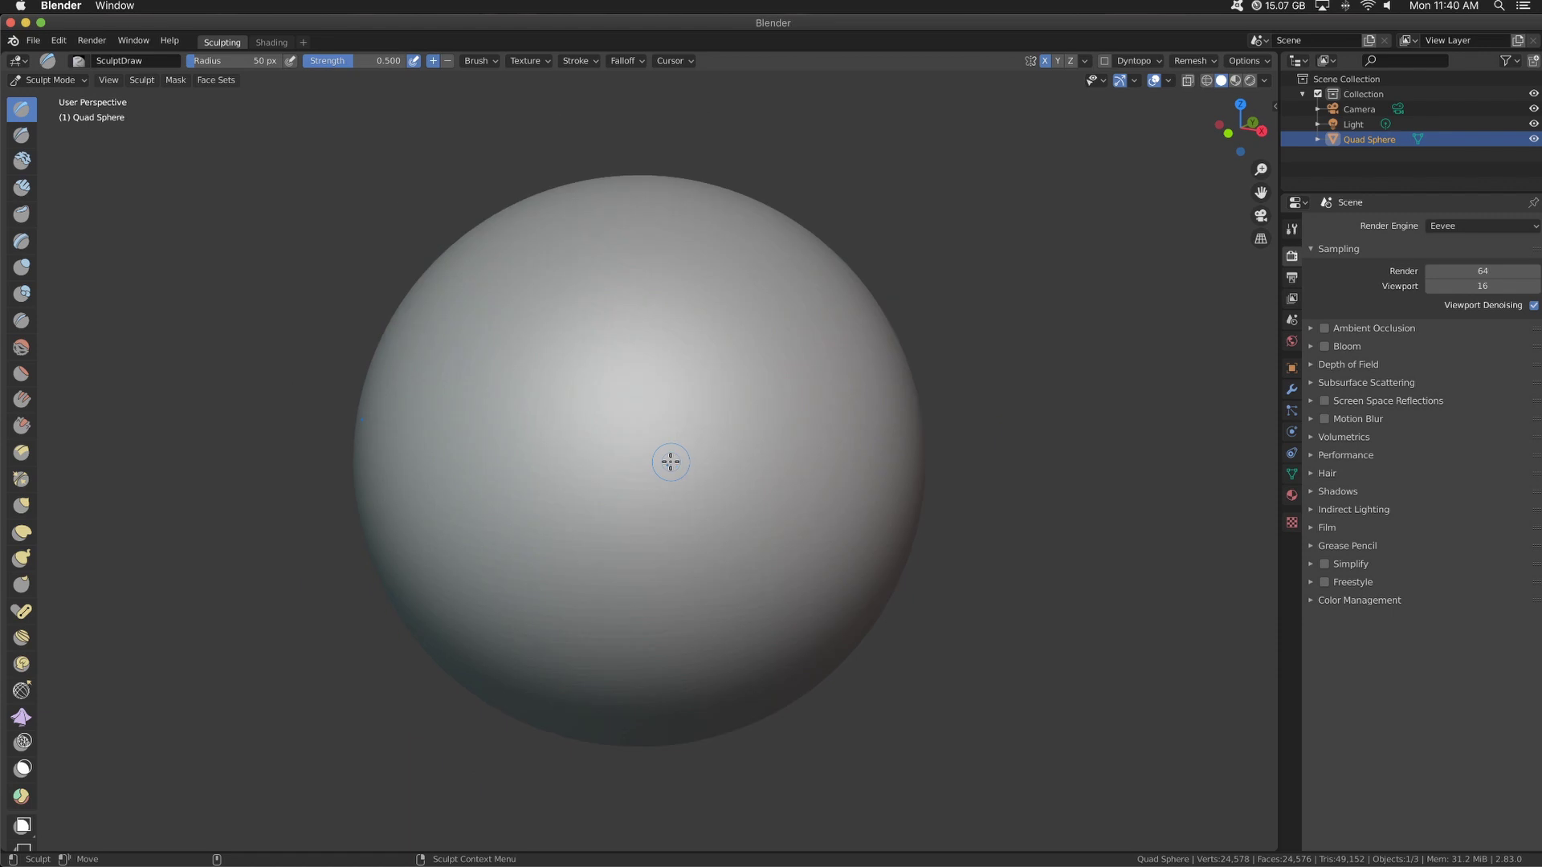
scroll(671, 462, down, 2)
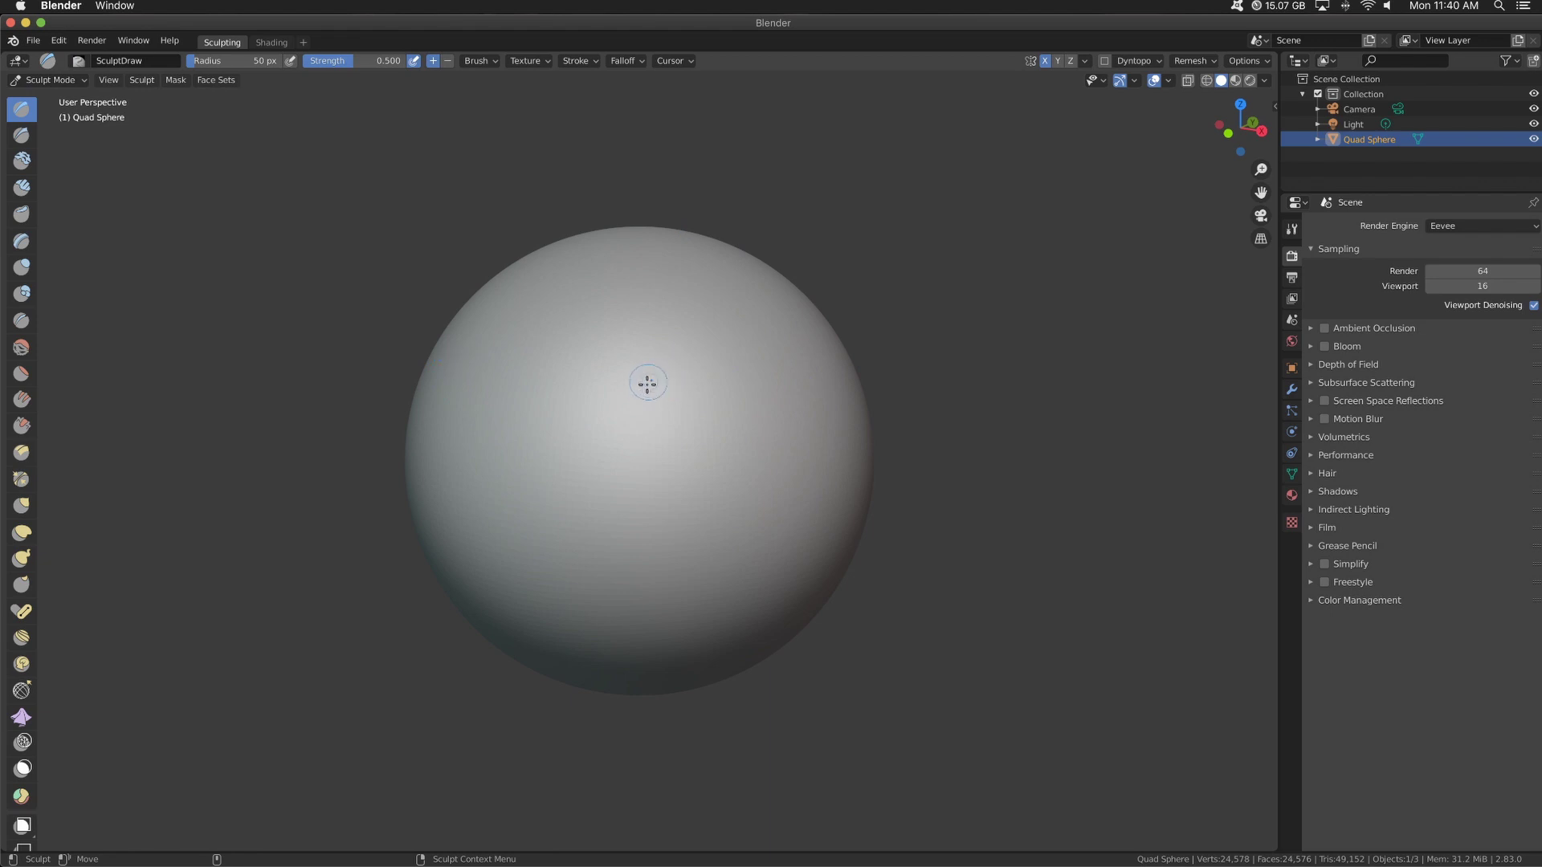
Sculpt a square outline near the sphere's centre after undoing a failed oval stroke
mouse_move(662, 366)
mouse_down()
mouse_move(604, 392)
mouse_move(605, 438)
mouse_move(676, 428)
mouse_move(692, 386)
mouse_move(629, 372)
mouse_up()
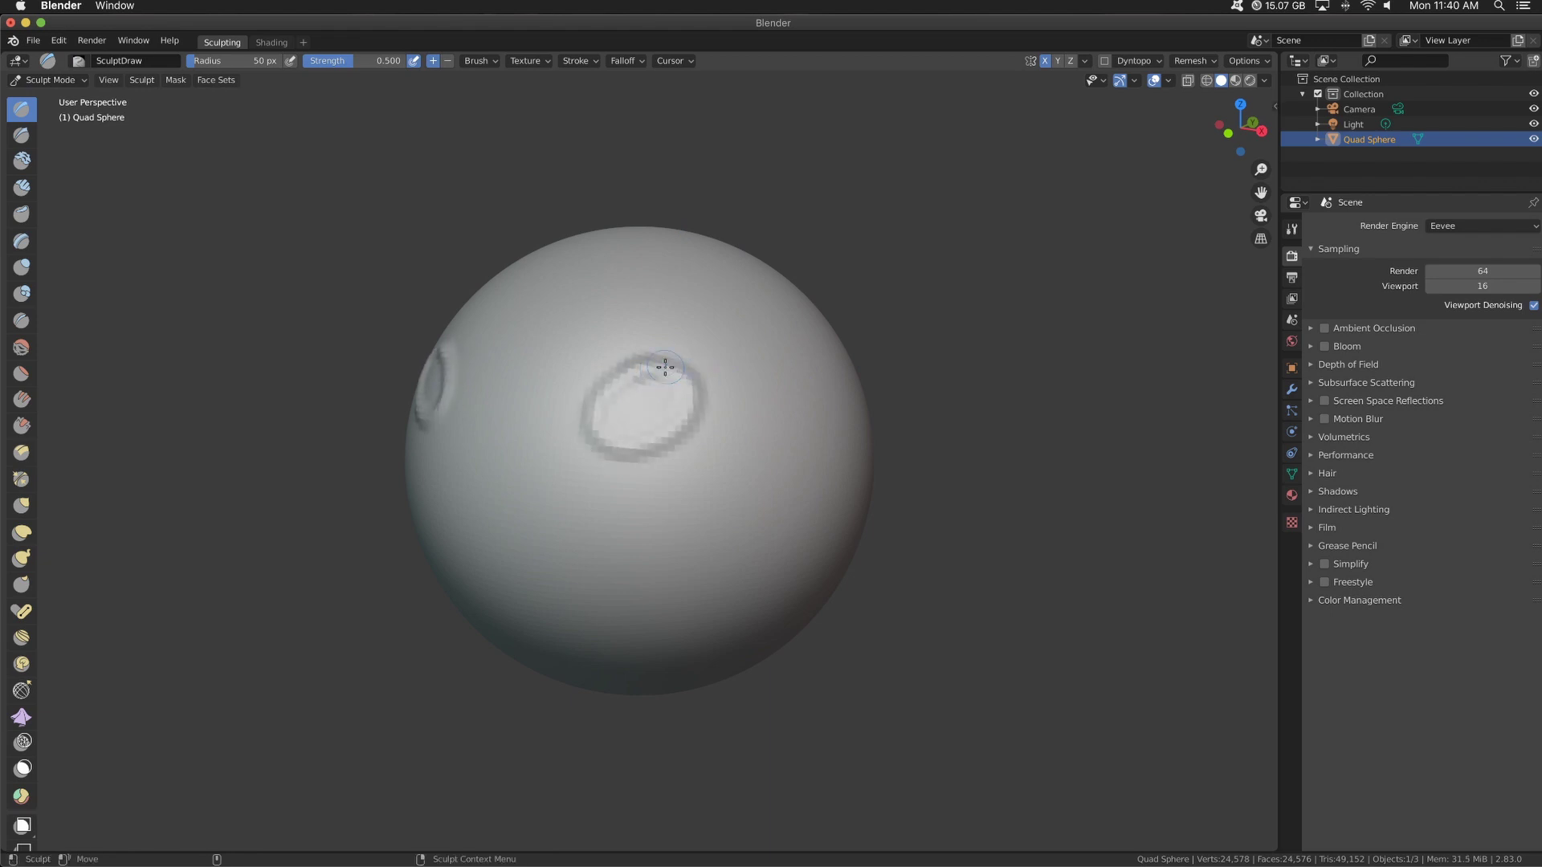
key(ctrl+z)
key(ctrl+z)
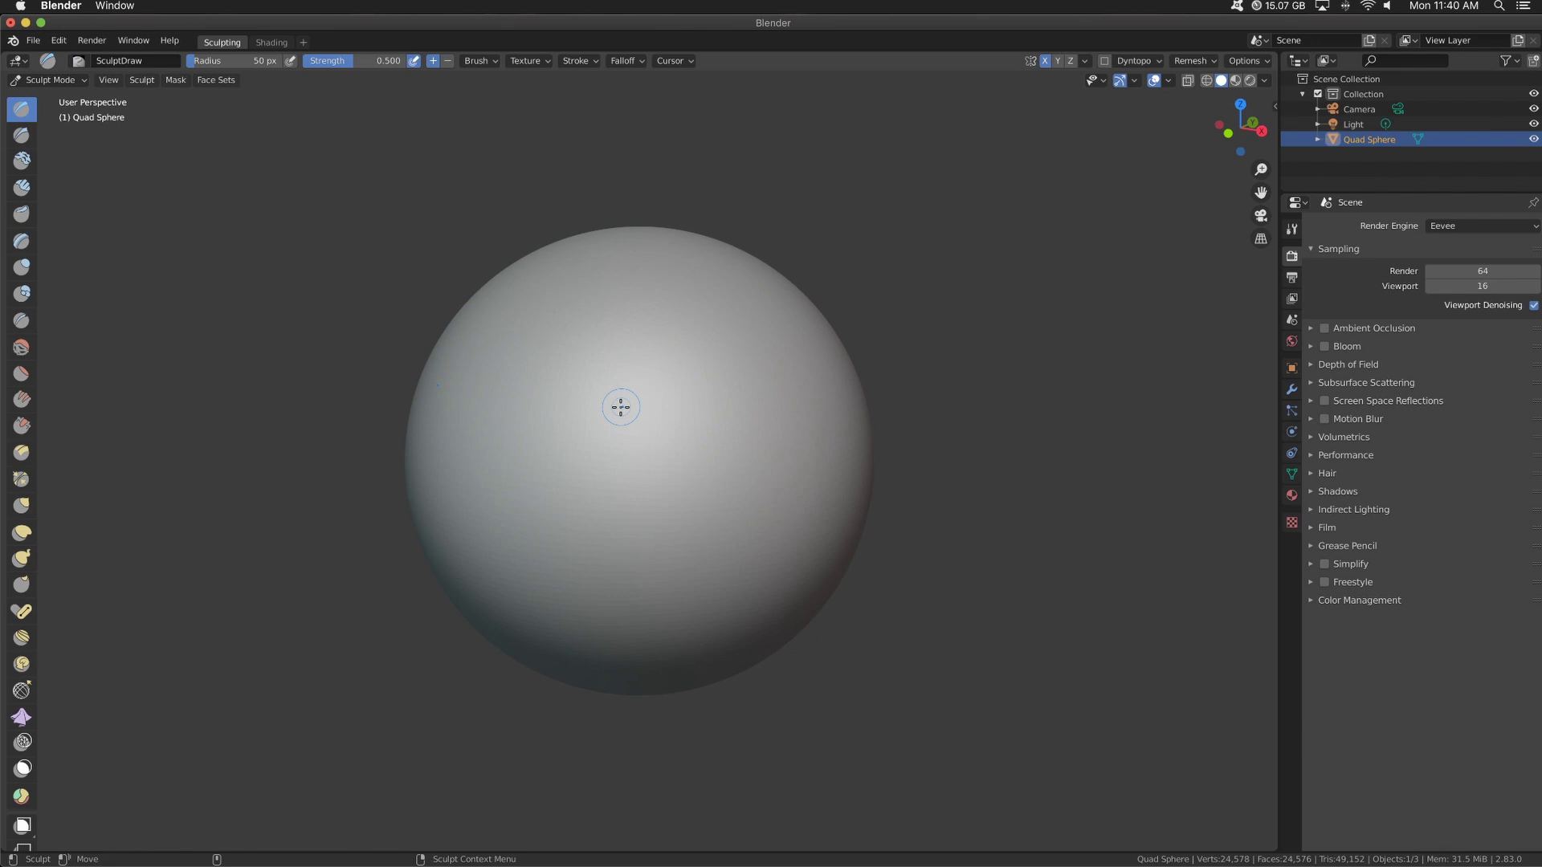
mouse_move(651, 385)
mouse_down()
mouse_move(623, 455)
mouse_move(660, 523)
mouse_up()
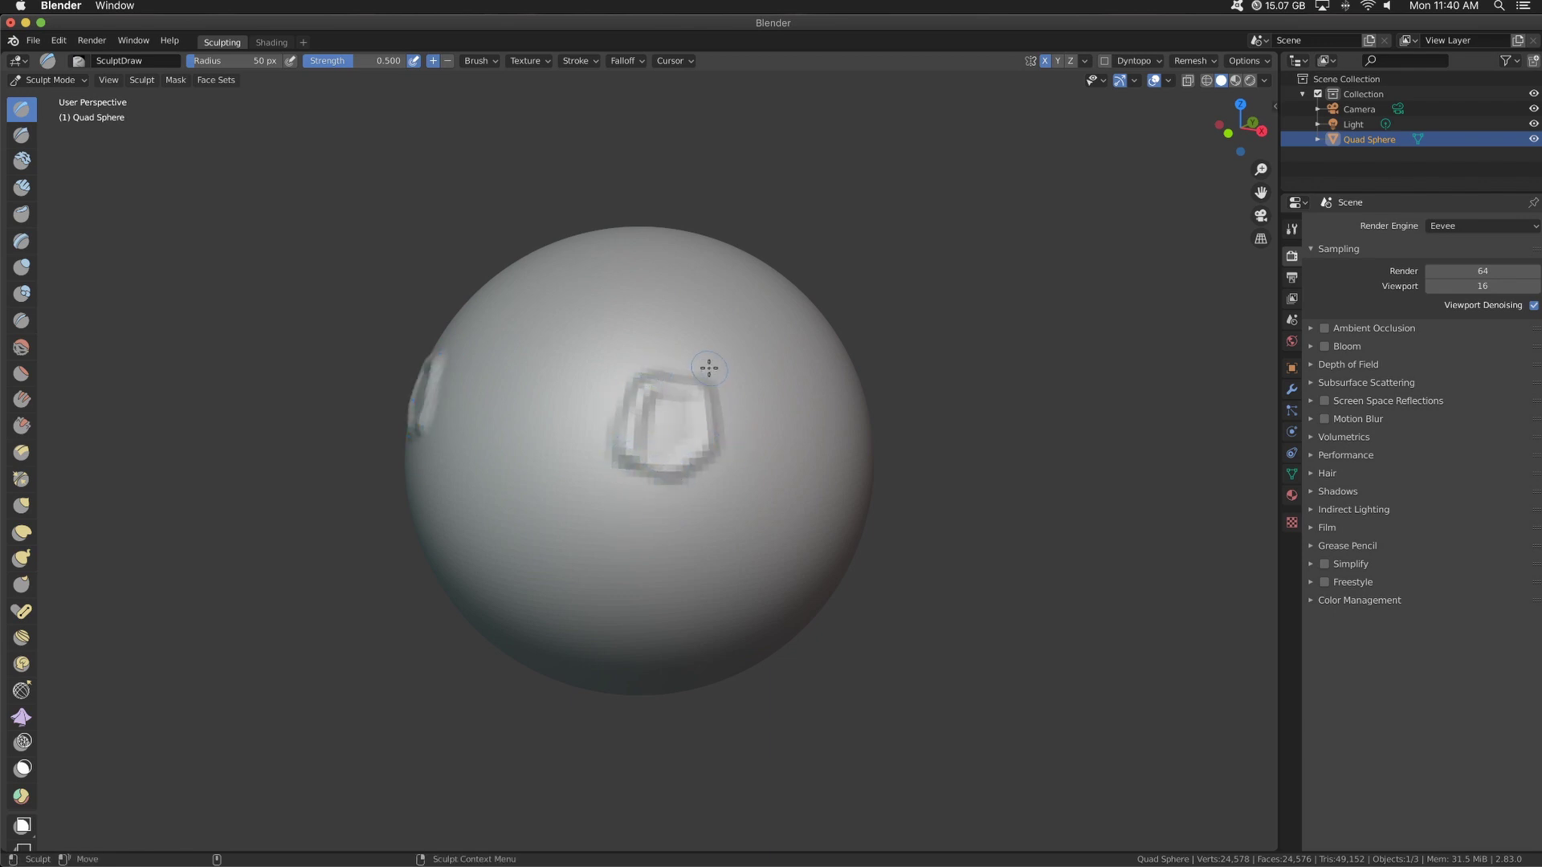
Orbit the sphere and sculpt two more square outlines, lower and centre-right
mouse_move(613, 415)
middle_down()
mouse_move(1033, 369)
mouse_move(1028, 346)
middle_up()
drag(664, 451, 691, 563)
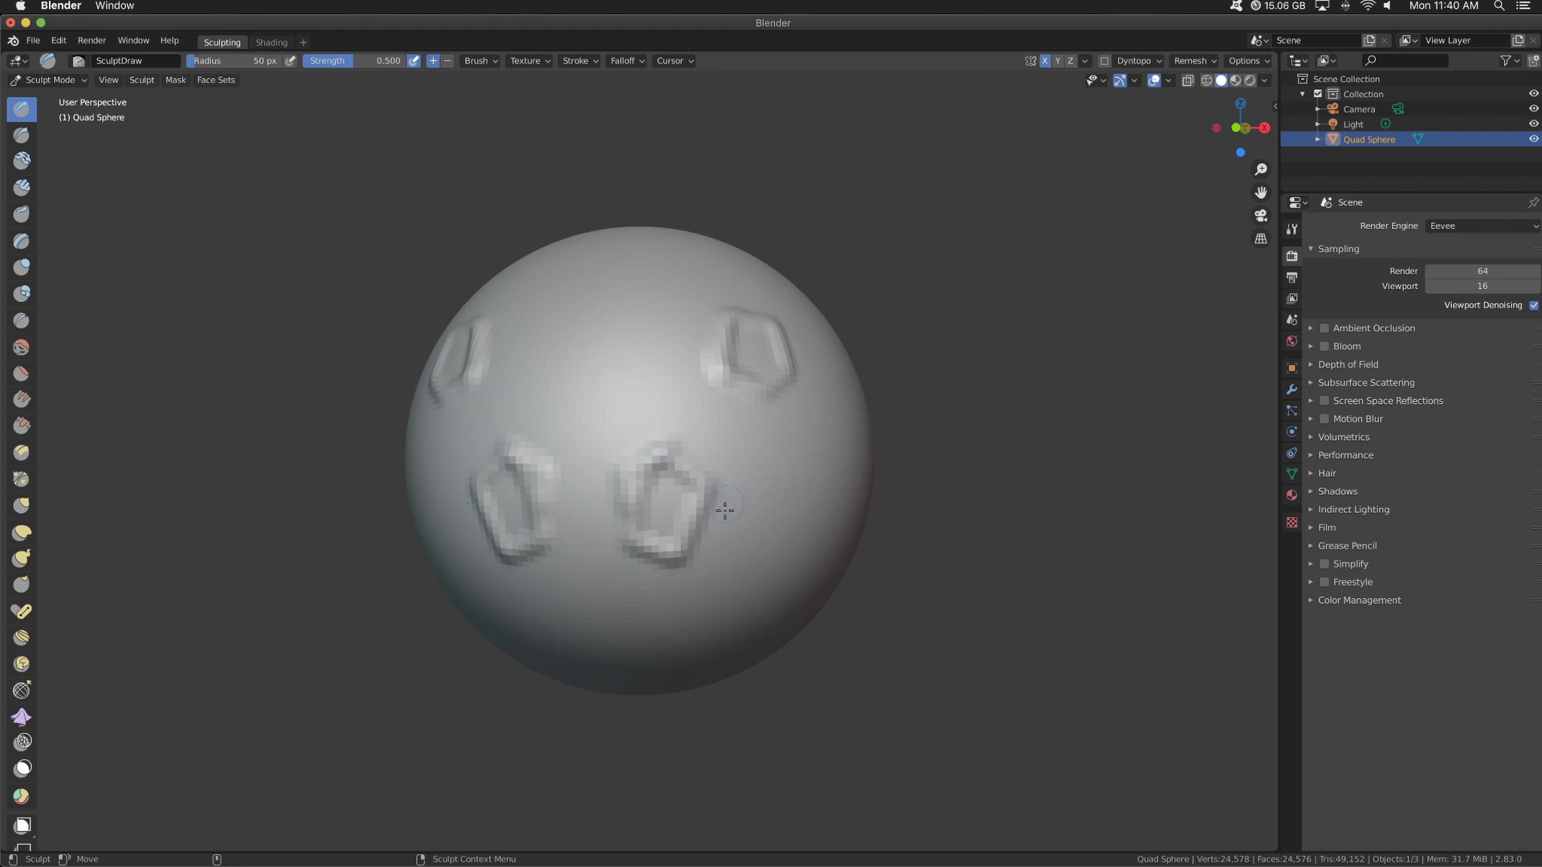
middle_drag(1031, 358, 682, 417)
drag(682, 417, 670, 490)
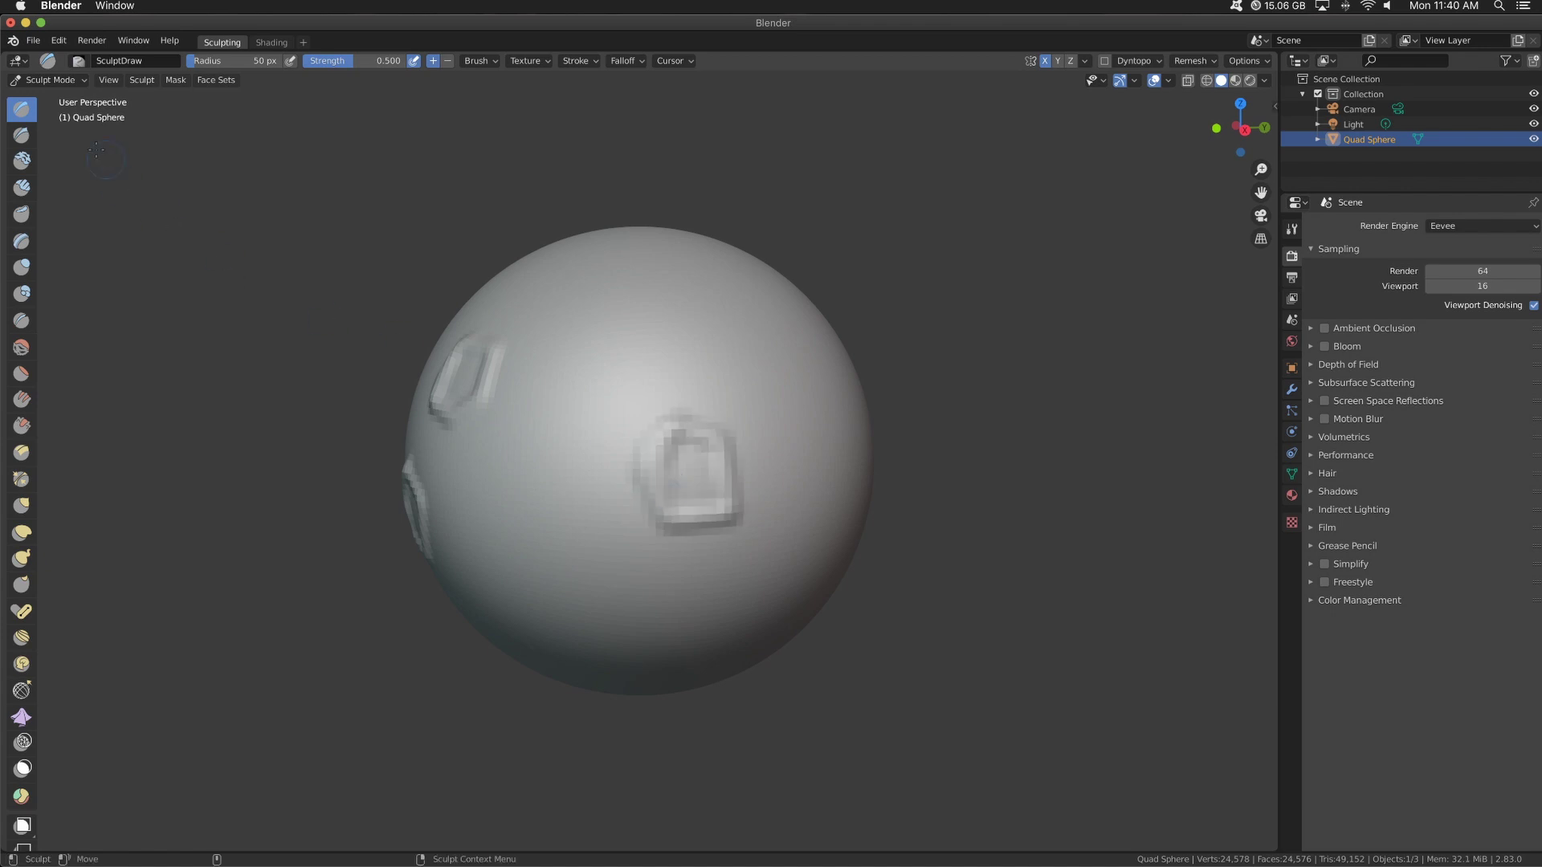
Draw a crisp Draw Sharp outline near the top, then select Clay Thumb and Rendered shading
click(22, 134)
drag(654, 348, 634, 361)
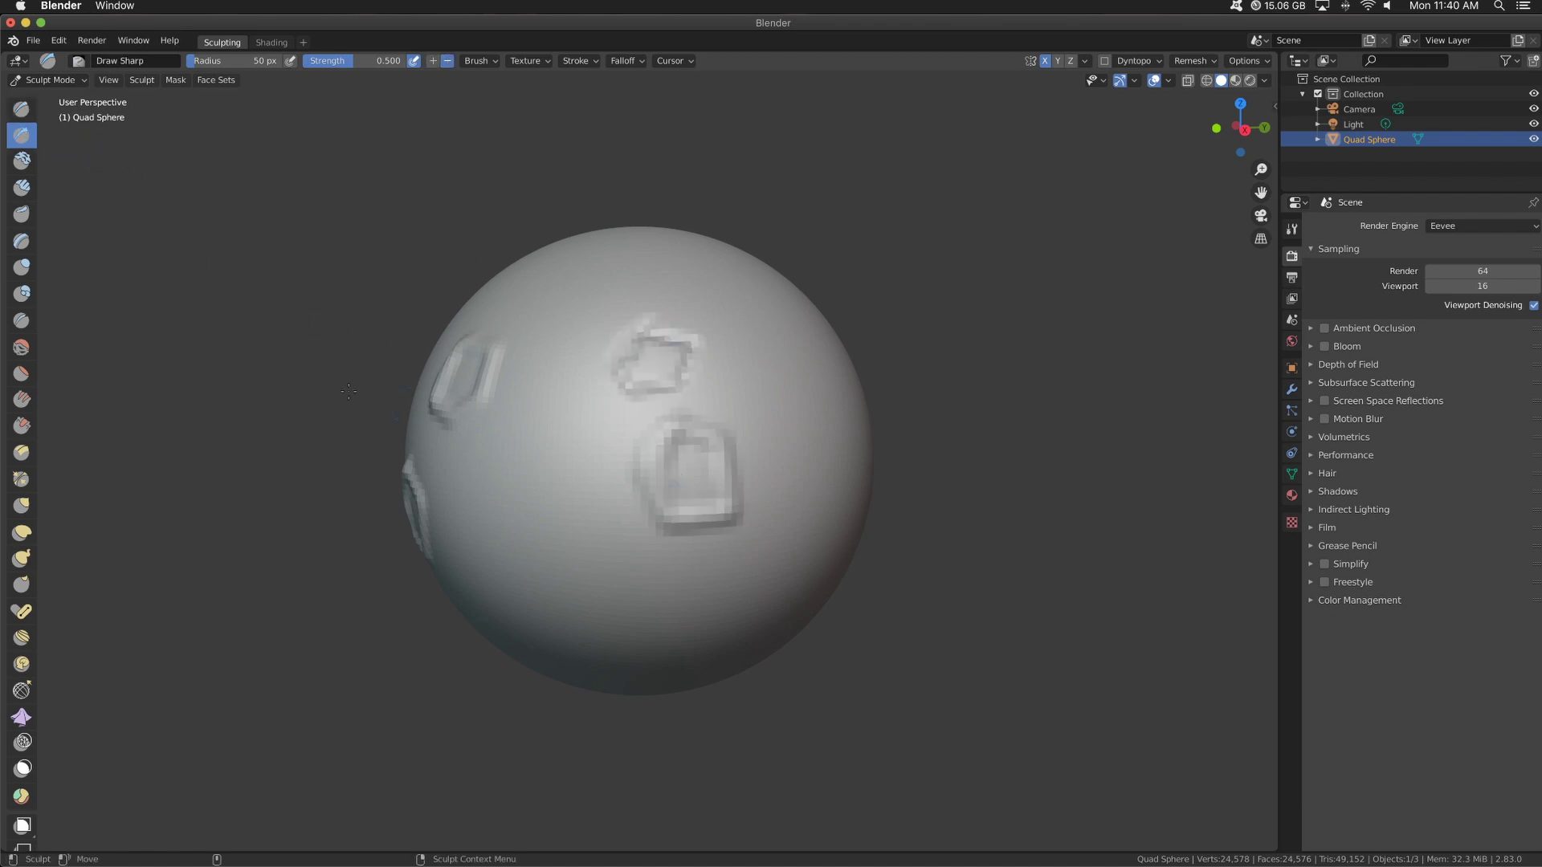
click(22, 215)
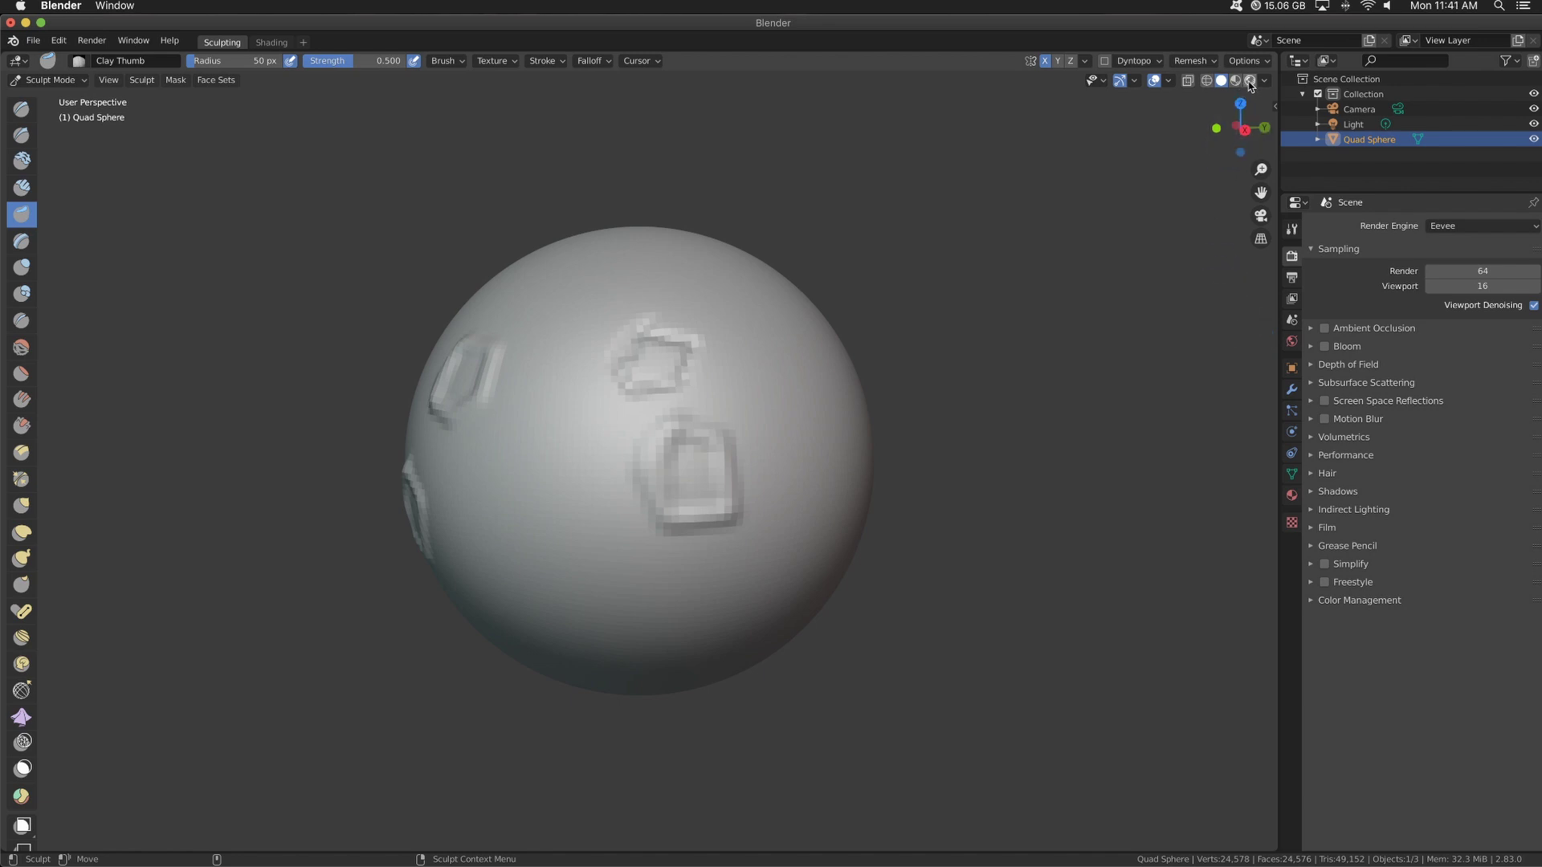
click(1251, 82)
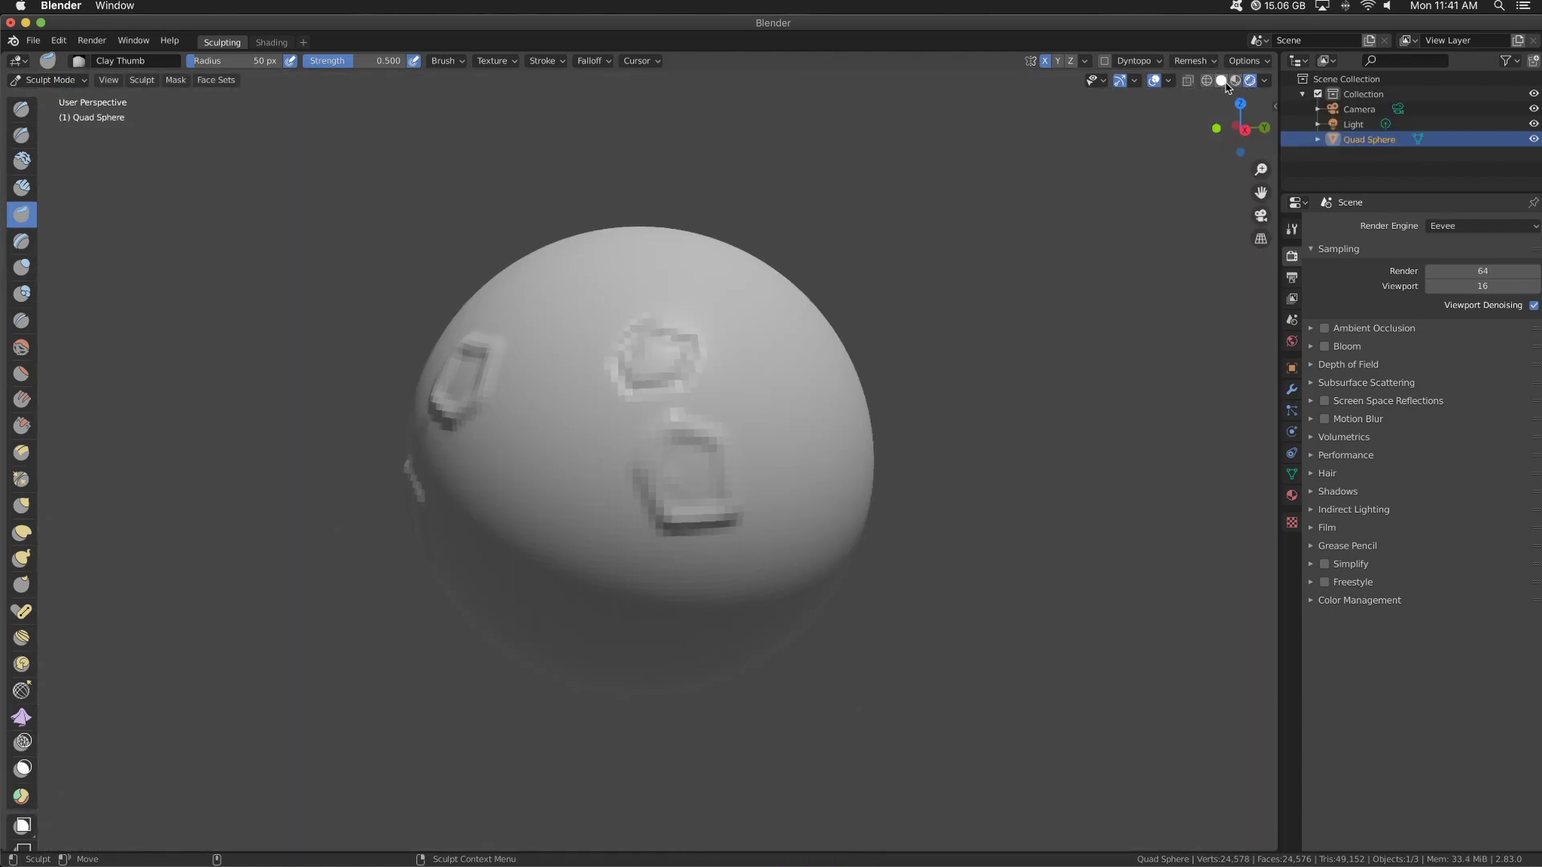
Switch the viewport from Rendered to Solid, then Material Preview, then back to Solid shading
click(1222, 81)
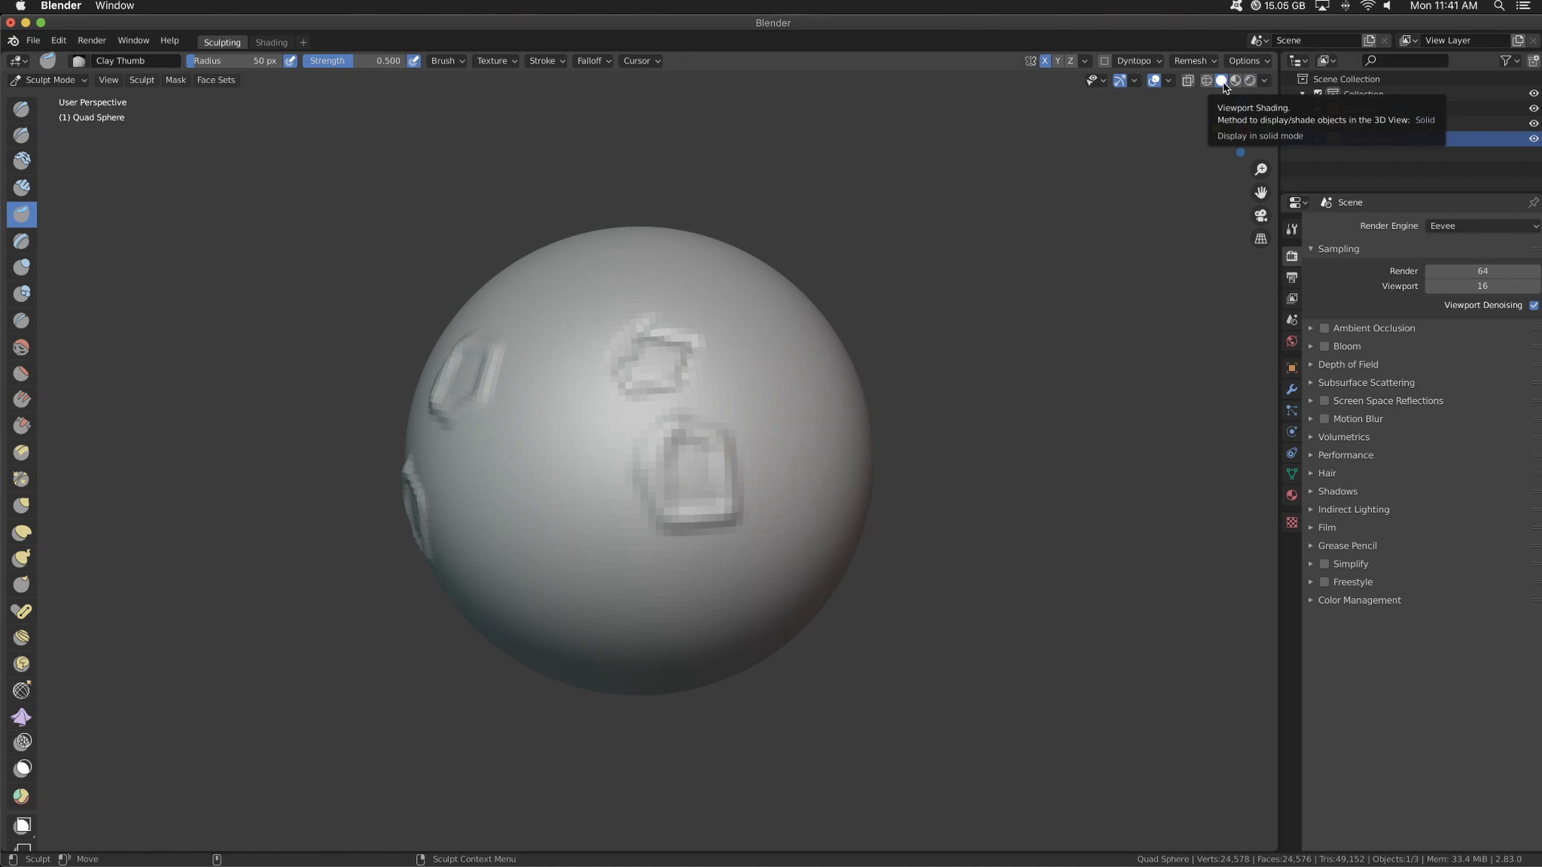
click(1236, 82)
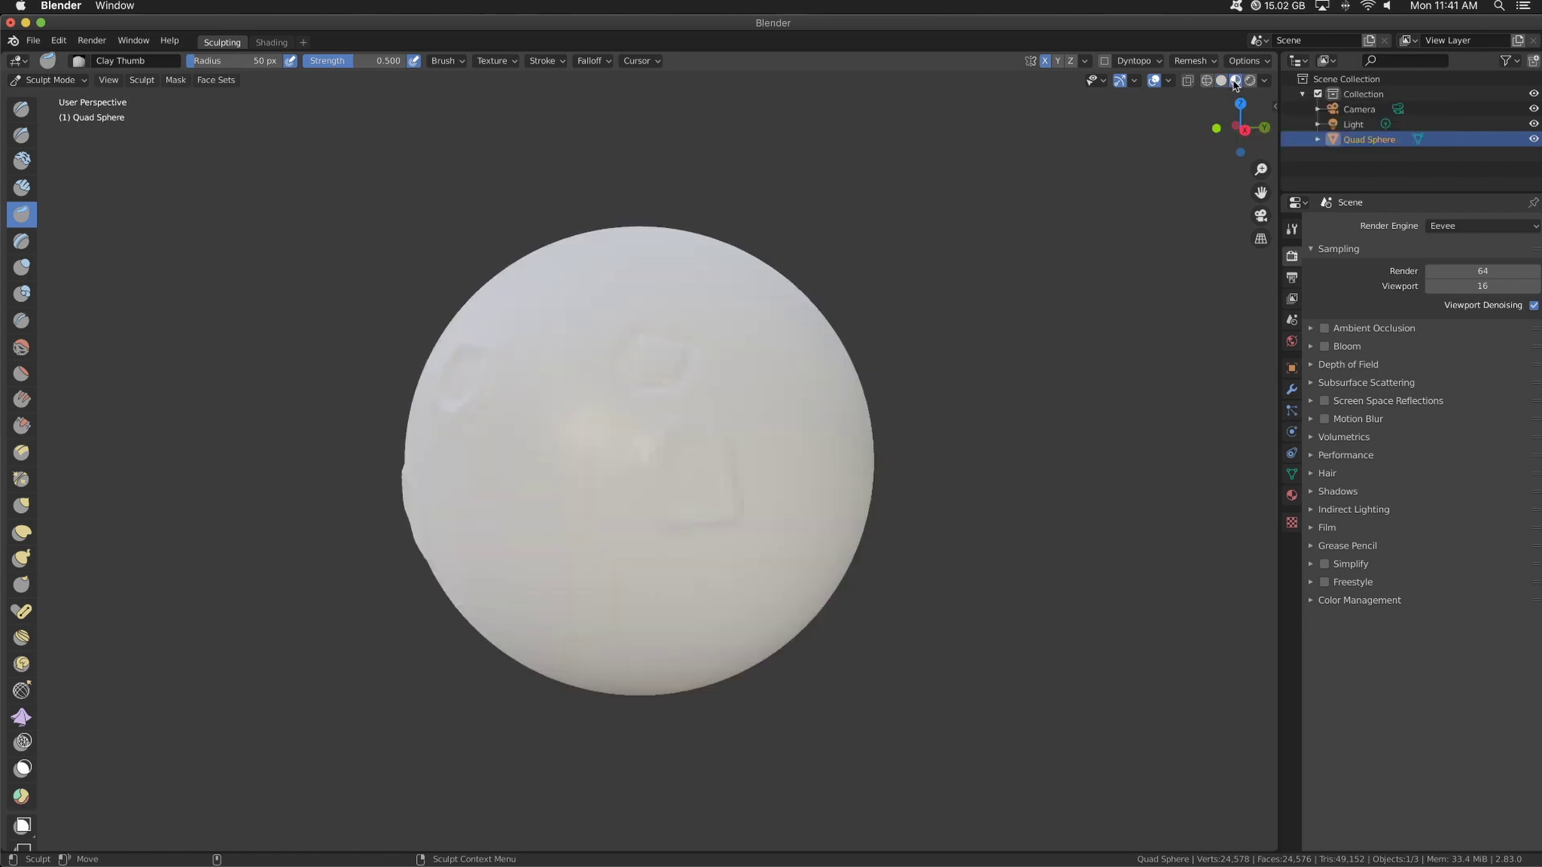
click(1221, 81)
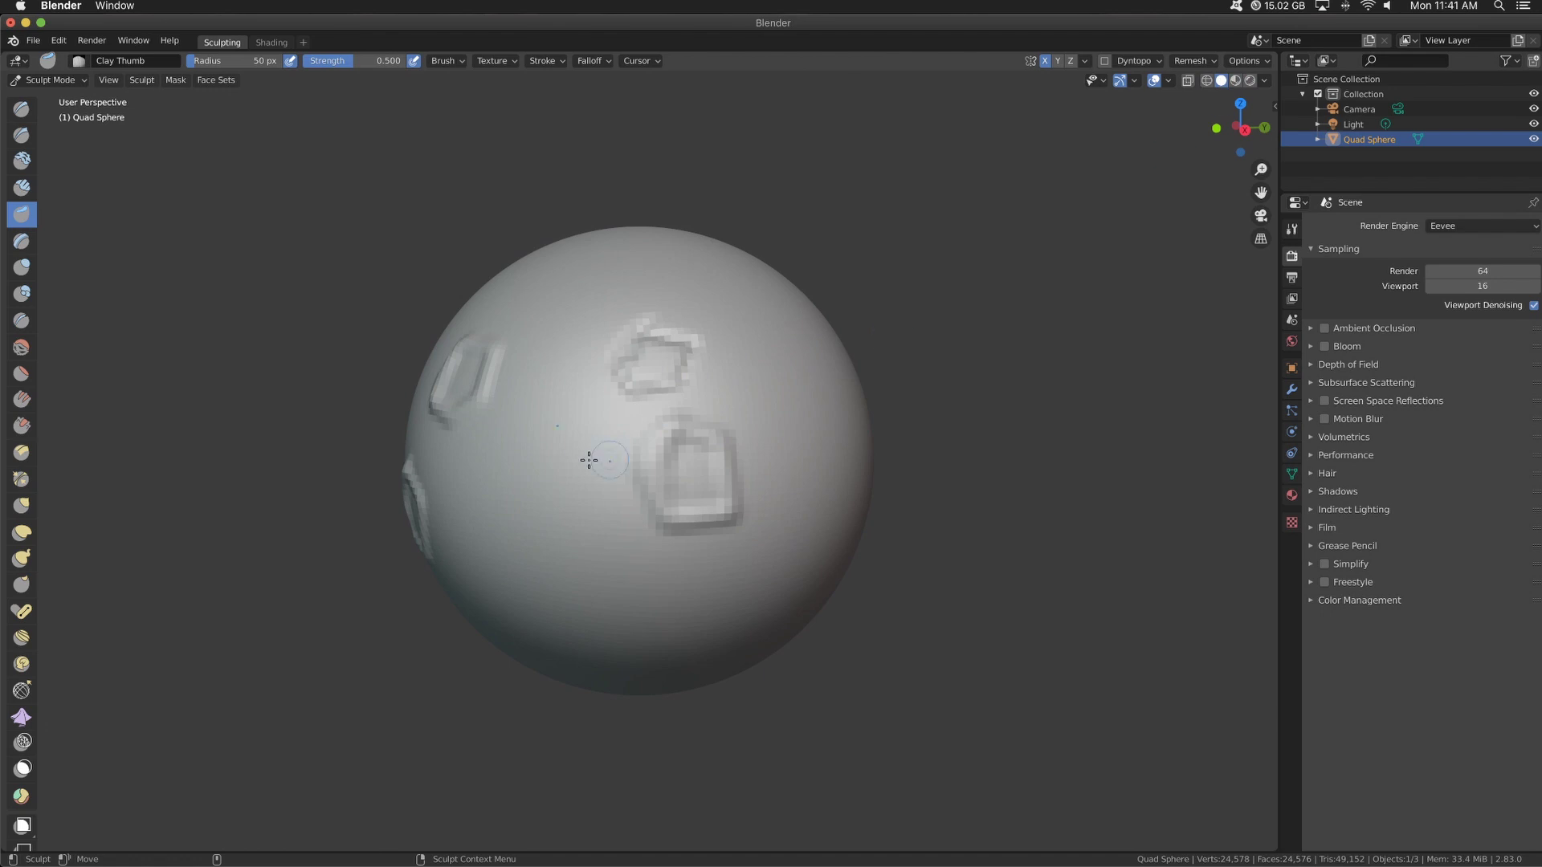
Press Clay Thumb marks into the sphere's middle and right side, orbiting between marks
drag(551, 449, 522, 514)
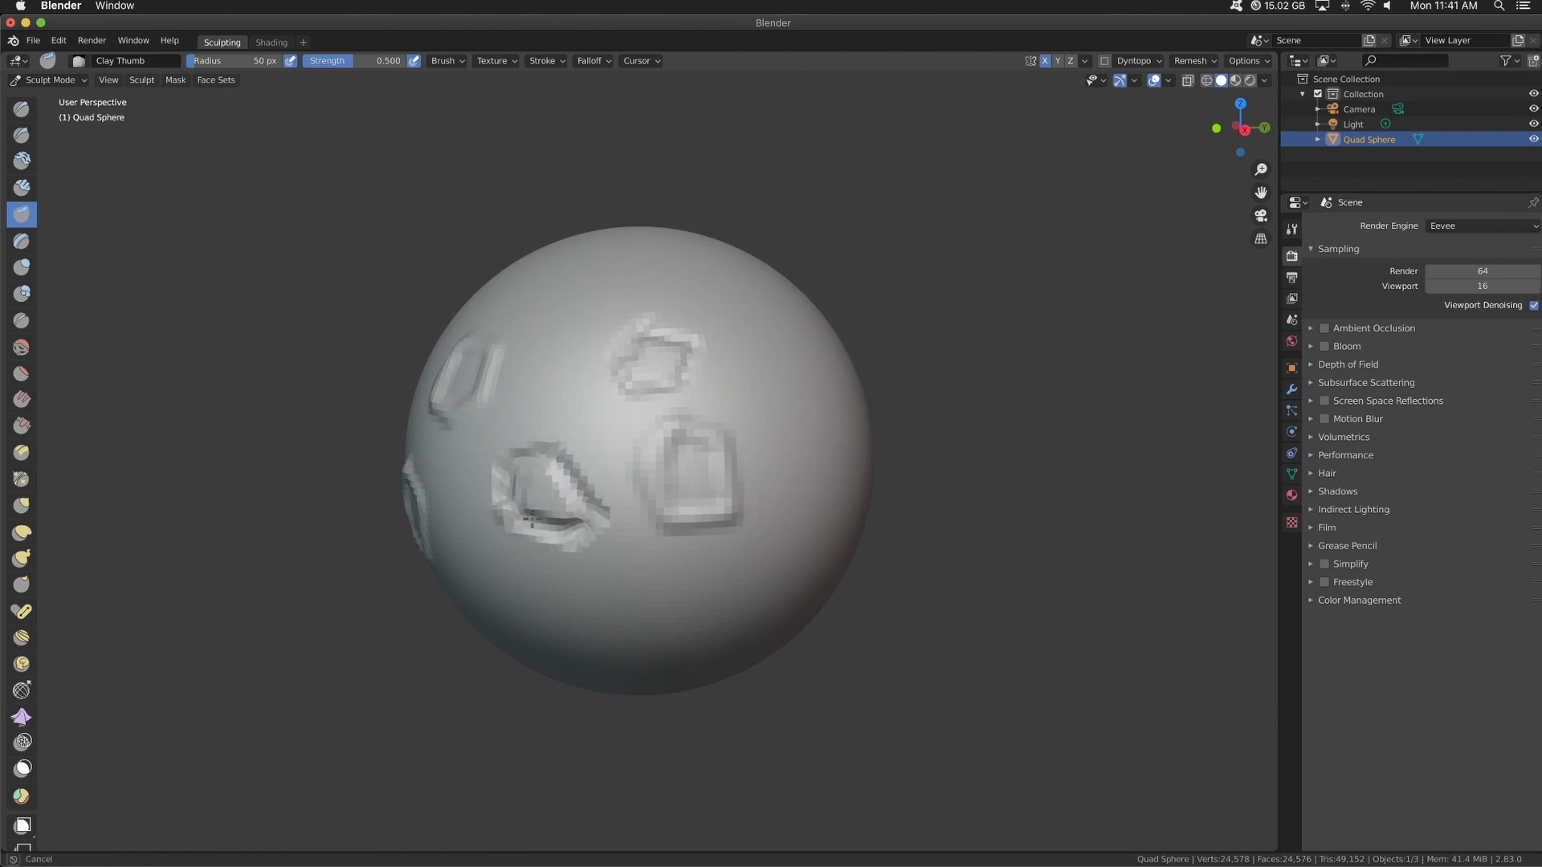
drag(784, 406, 836, 414)
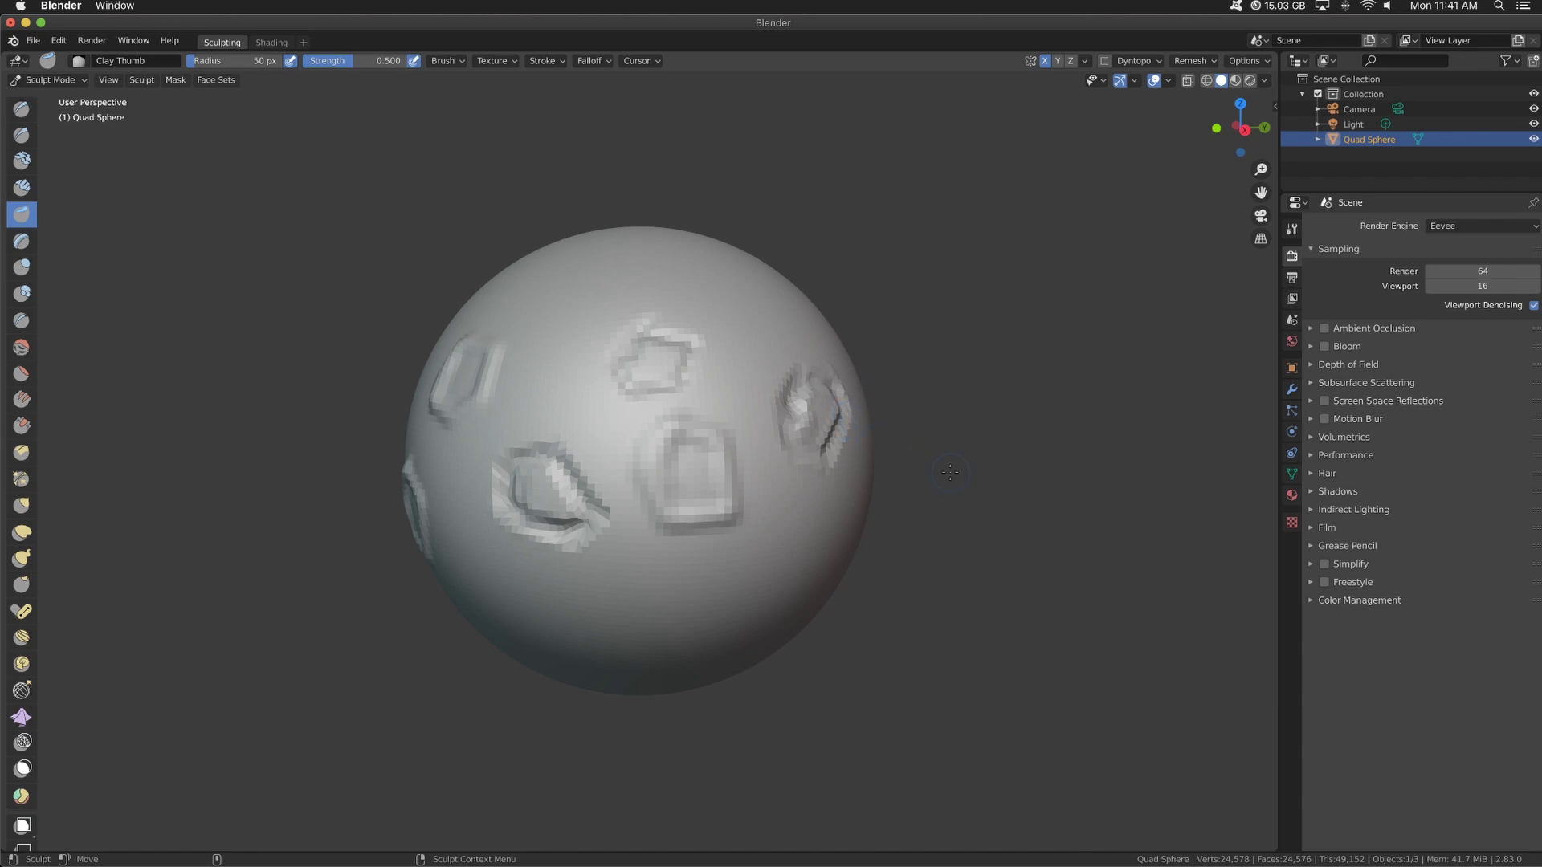
mouse_move(1048, 538)
middle_down()
mouse_move(886, 636)
mouse_move(1147, 475)
mouse_move(1108, 526)
middle_up()
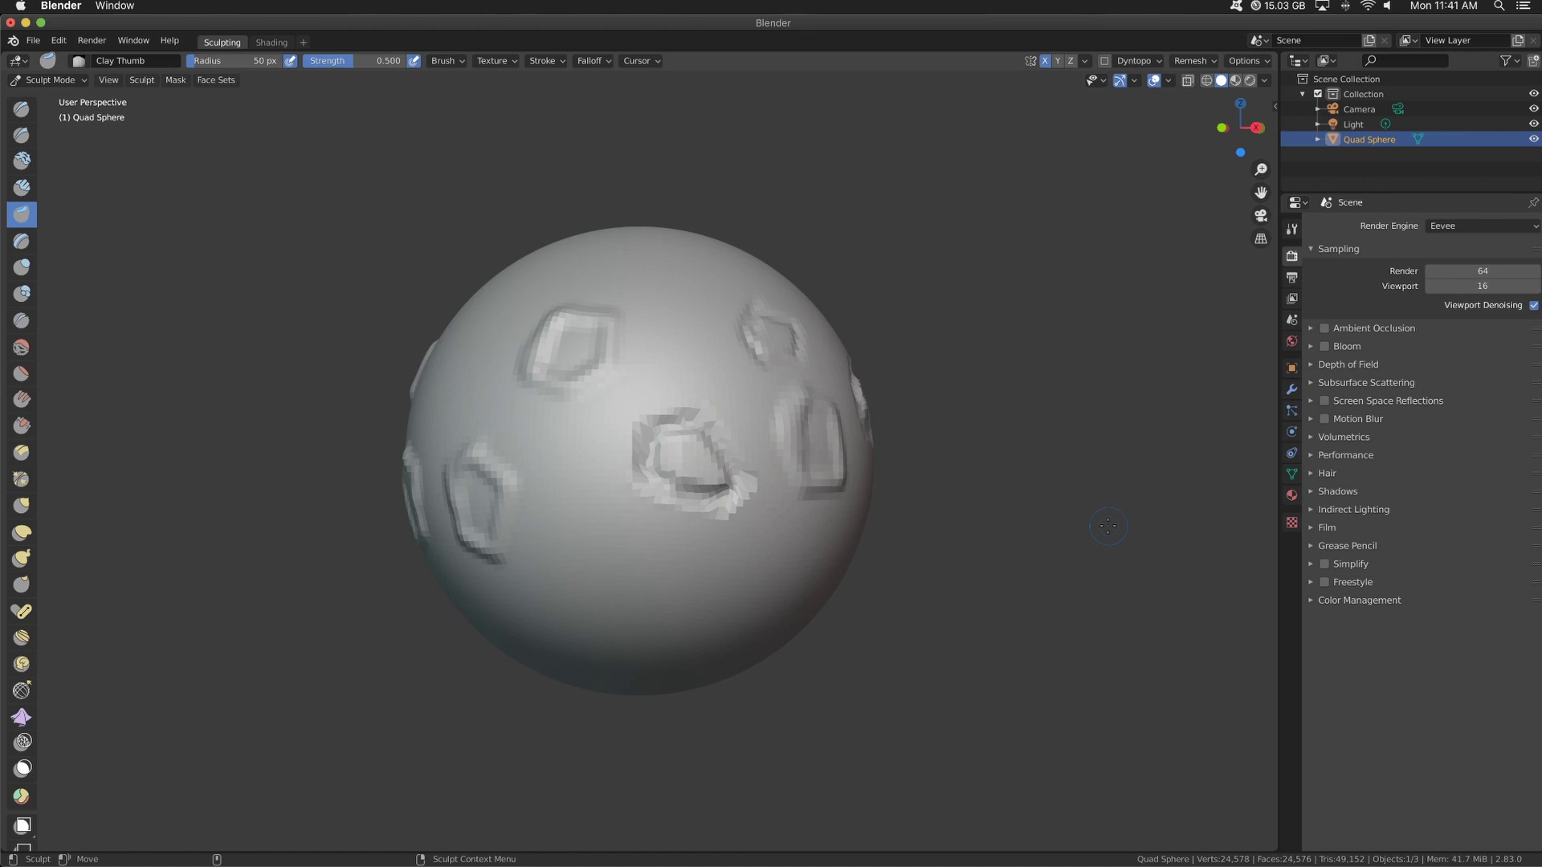
mouse_move(517, 431)
mouse_down()
mouse_move(514, 464)
mouse_move(543, 486)
mouse_move(592, 475)
mouse_move(584, 428)
mouse_move(521, 454)
mouse_up()
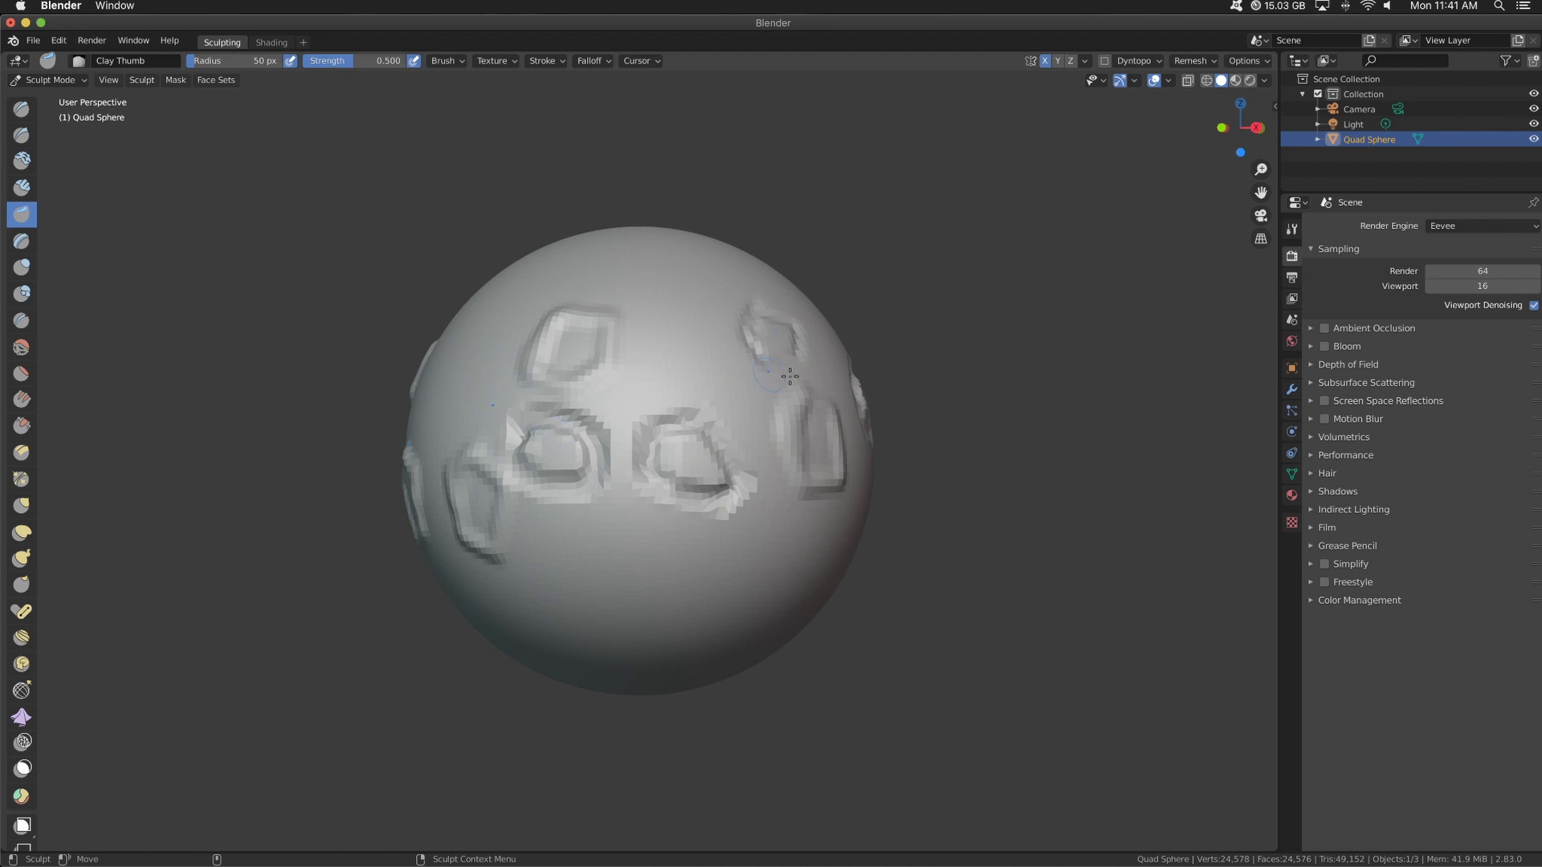
Sculpt a large crease outline near the centre, then switch to ZBrushCoreMini
middle_drag(1028, 286, 720, 342)
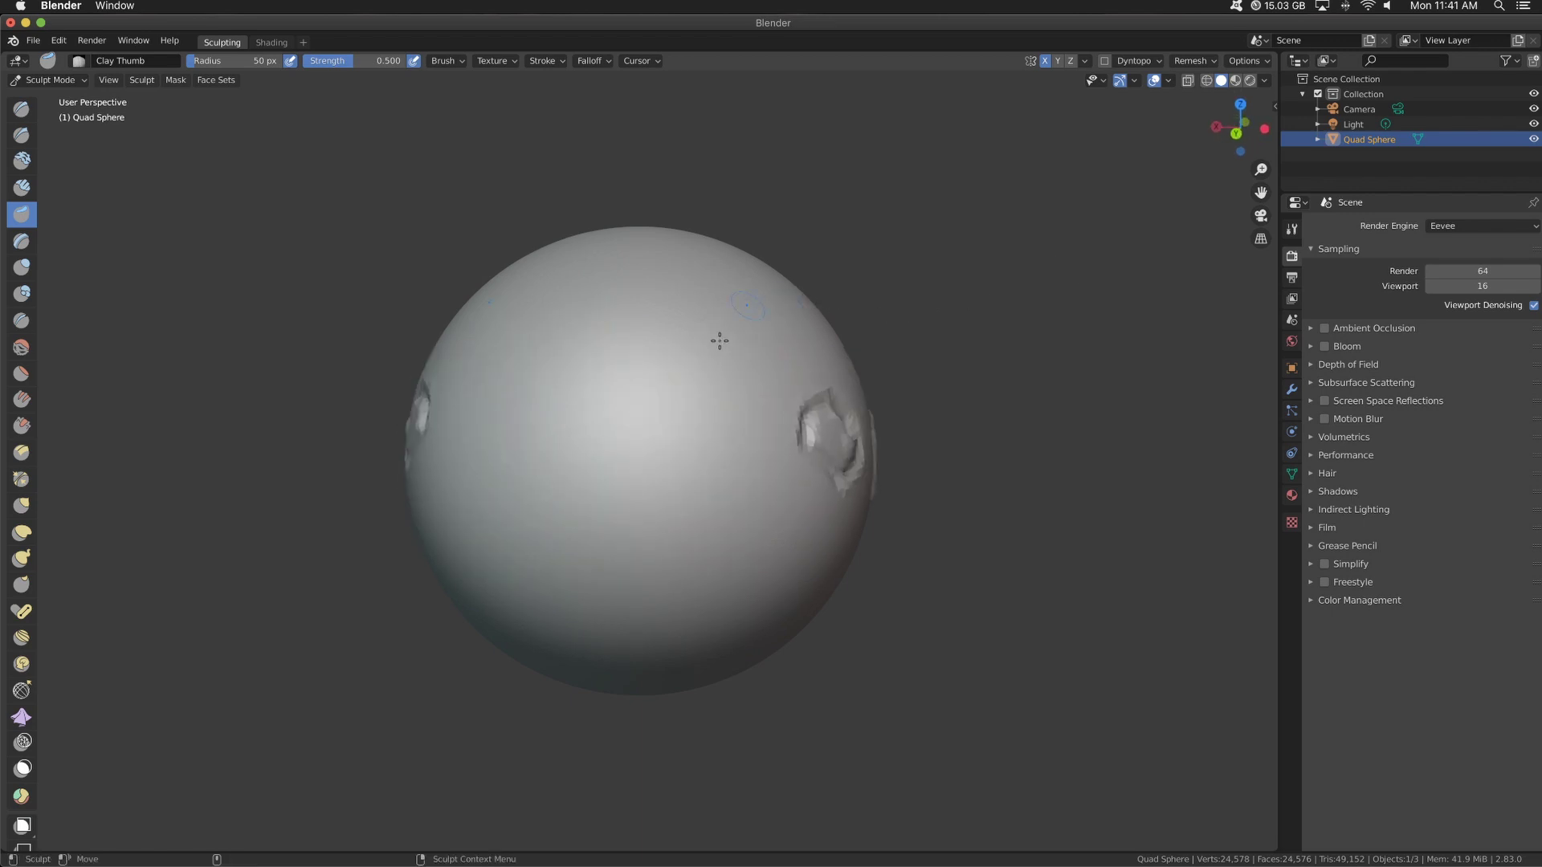
mouse_move(575, 396)
mouse_down()
mouse_move(643, 509)
mouse_move(619, 447)
mouse_up()
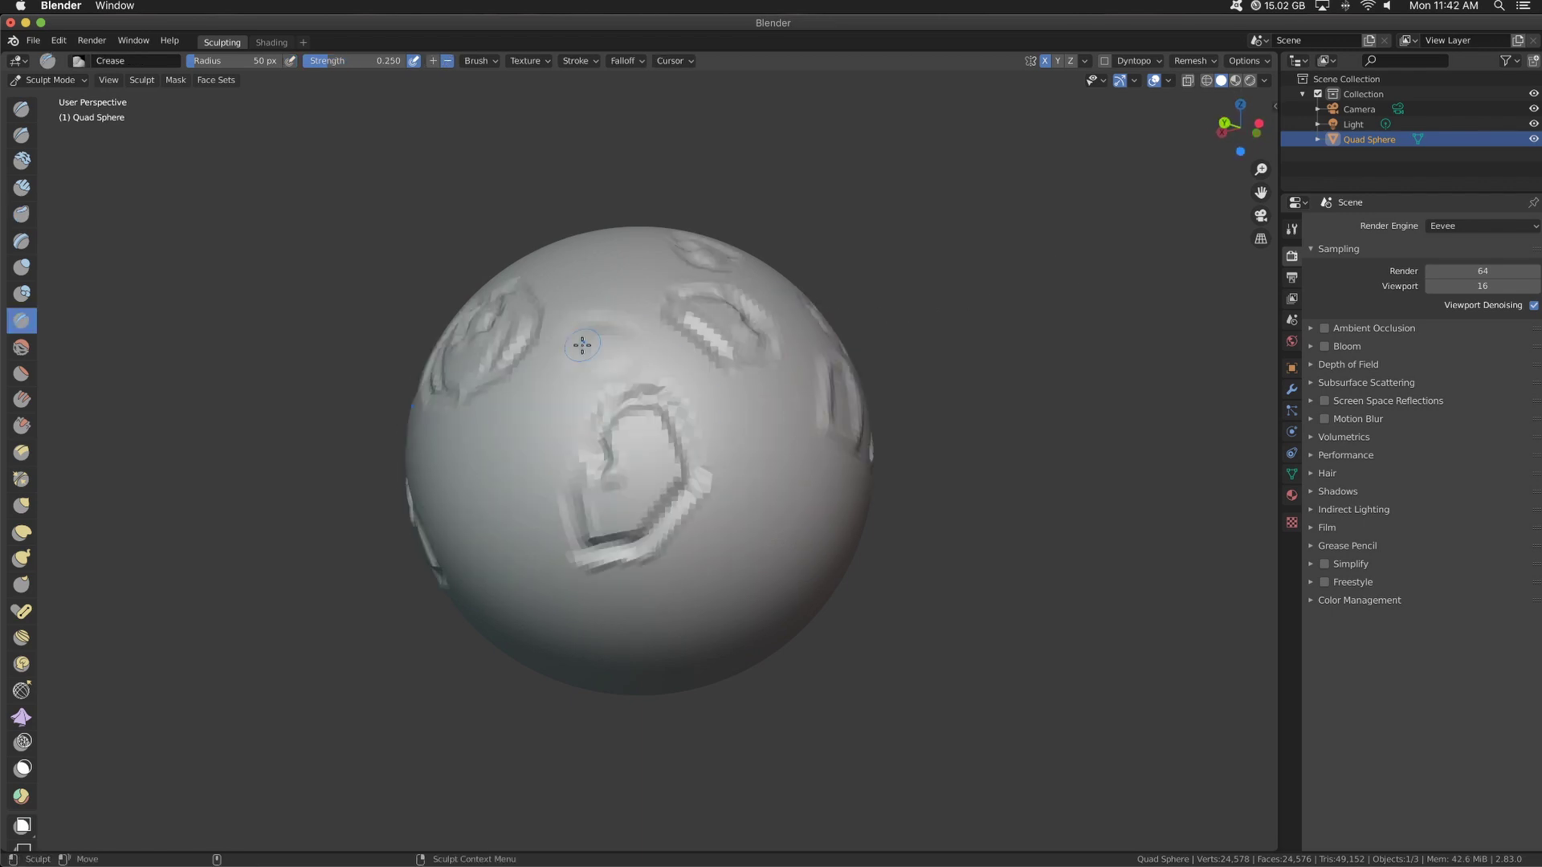
mouse_move(30, 403)
click(31, 178)
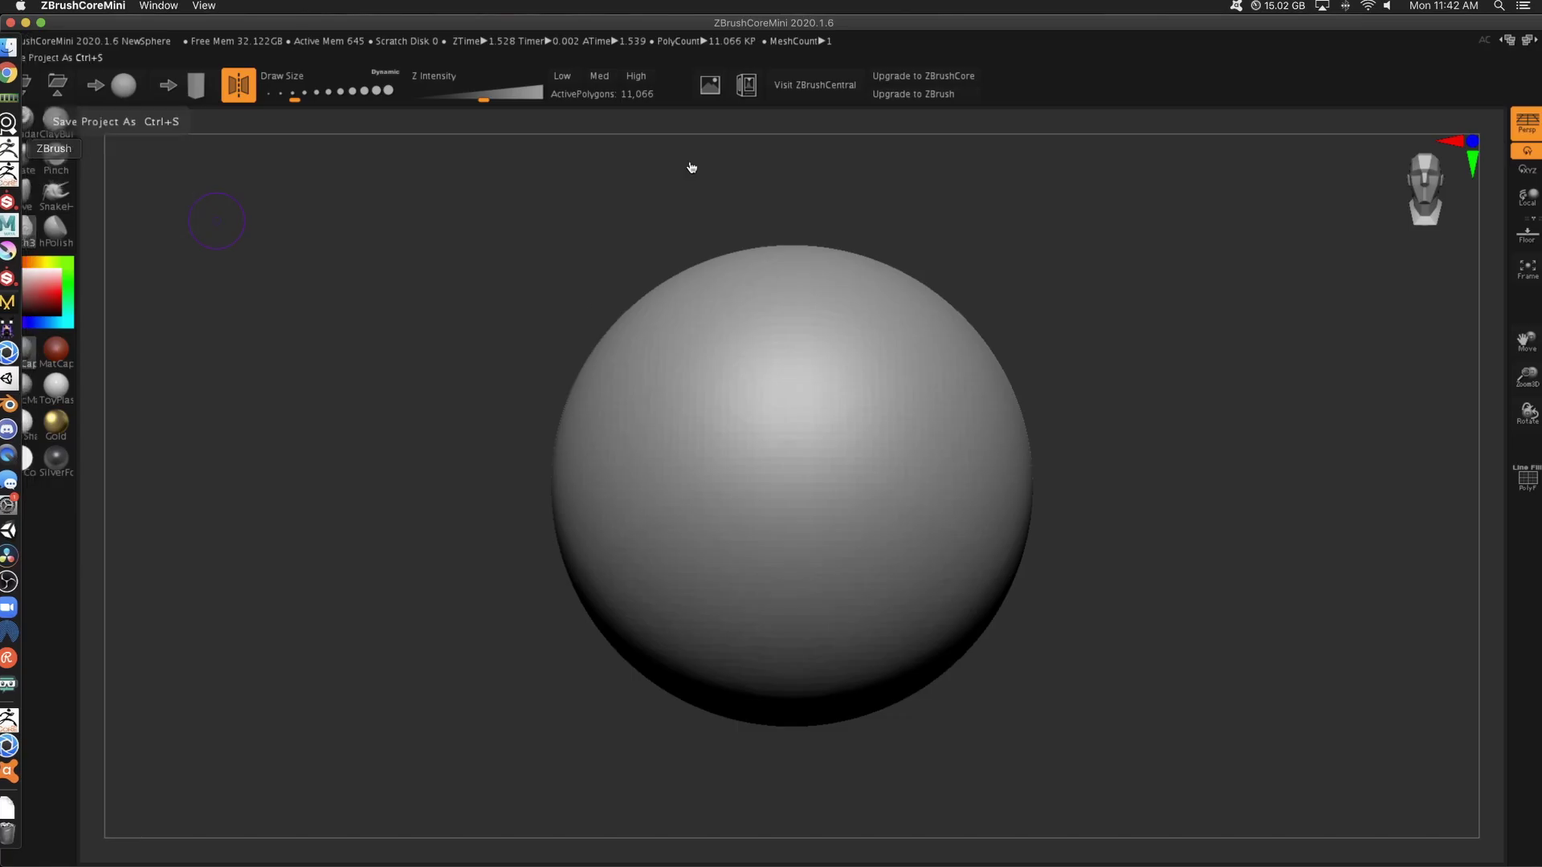
Load the NewSphere project, select the Standard brush, and enlarge the sphere to fill the canvas
click(124, 85)
key(Return)
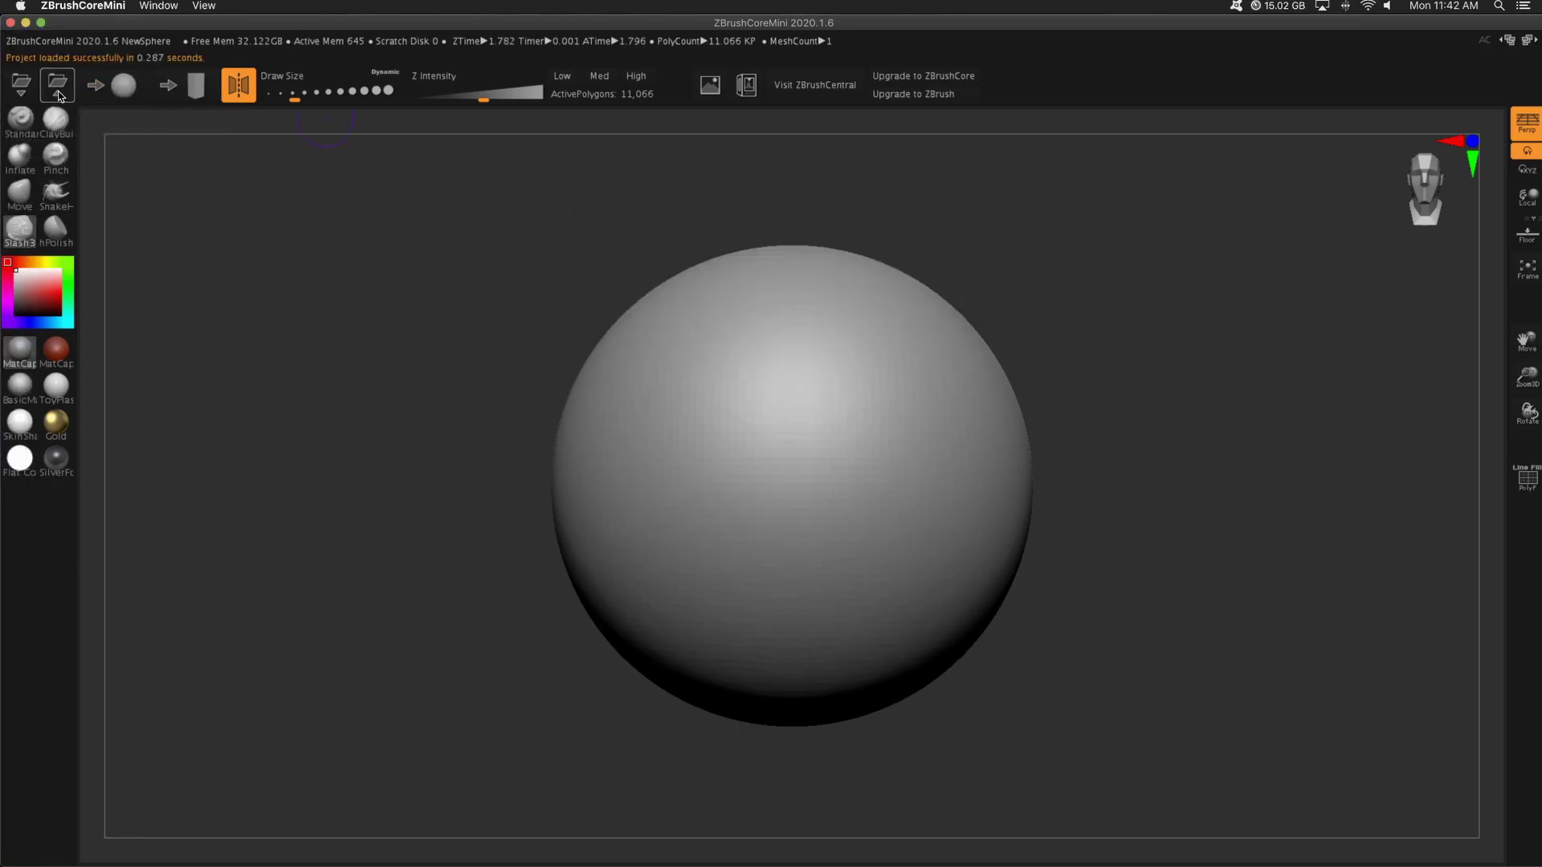
click(20, 119)
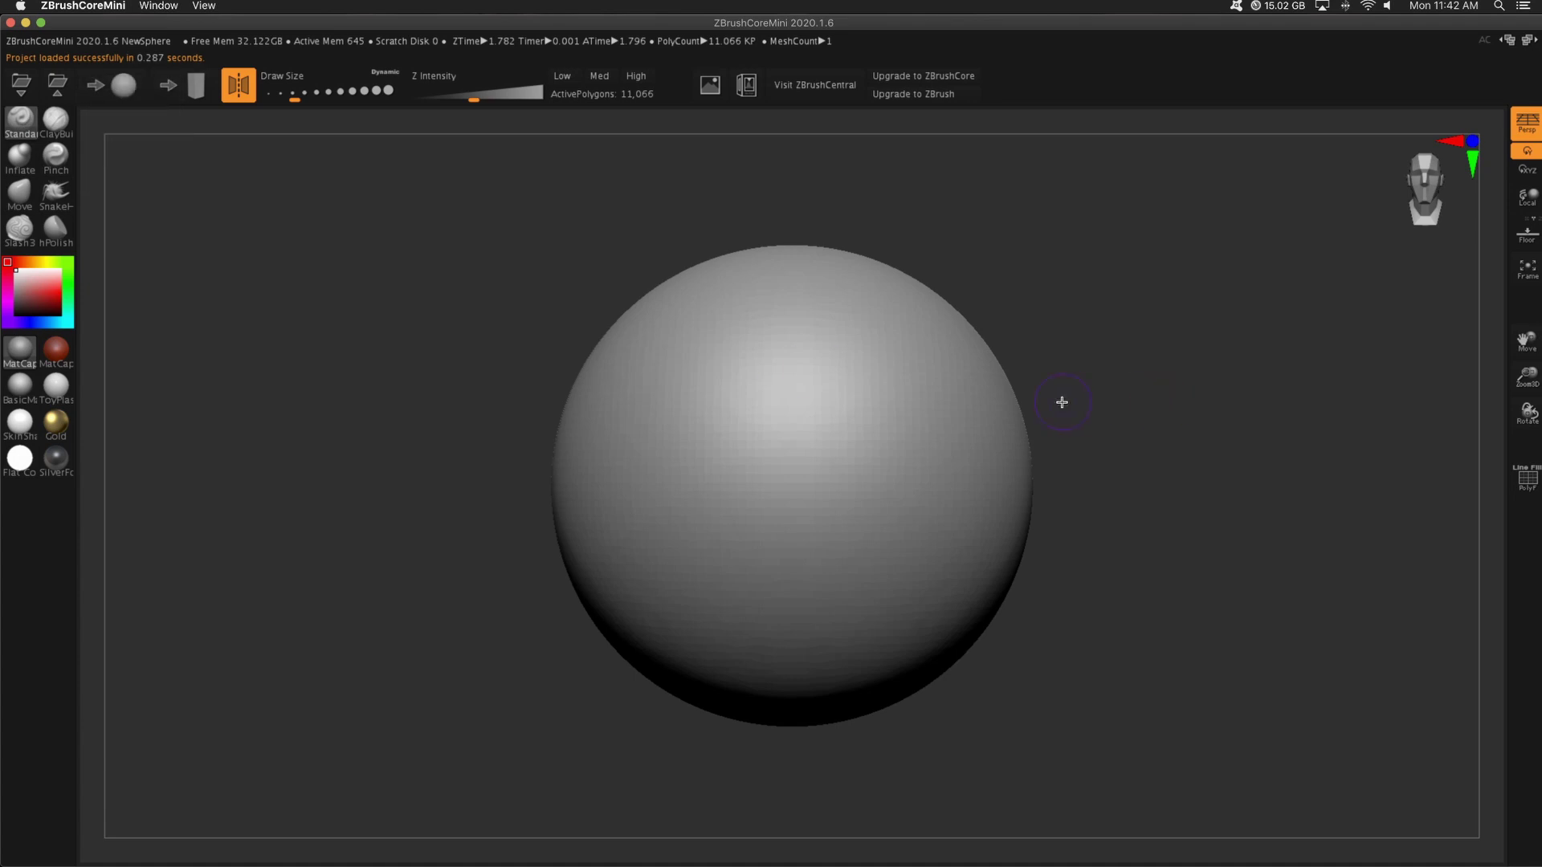
drag(1174, 355, 1136, 358)
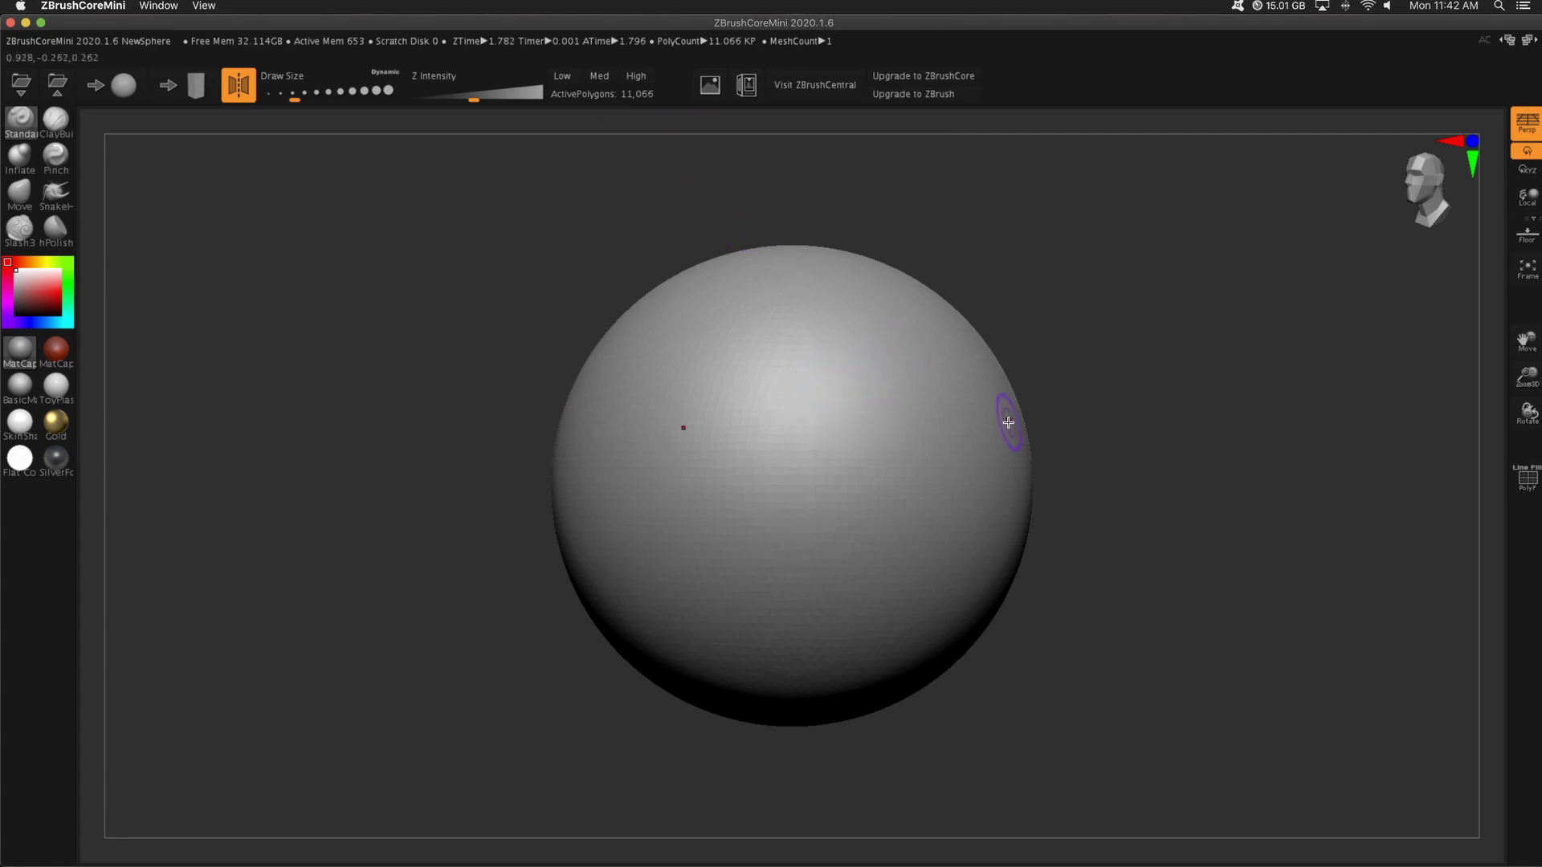
mouse_move(1526, 375)
mouse_down()
mouse_move(1522, 476)
mouse_move(1525, 398)
mouse_up()
Sculpt two eye rings, a mouth ring and a right-side ring, undoing one bad stroke
mouse_move(844, 351)
mouse_down()
mouse_move(796, 406)
mouse_move(829, 416)
mouse_move(863, 397)
mouse_move(864, 366)
mouse_move(851, 336)
mouse_up()
key(super+z)
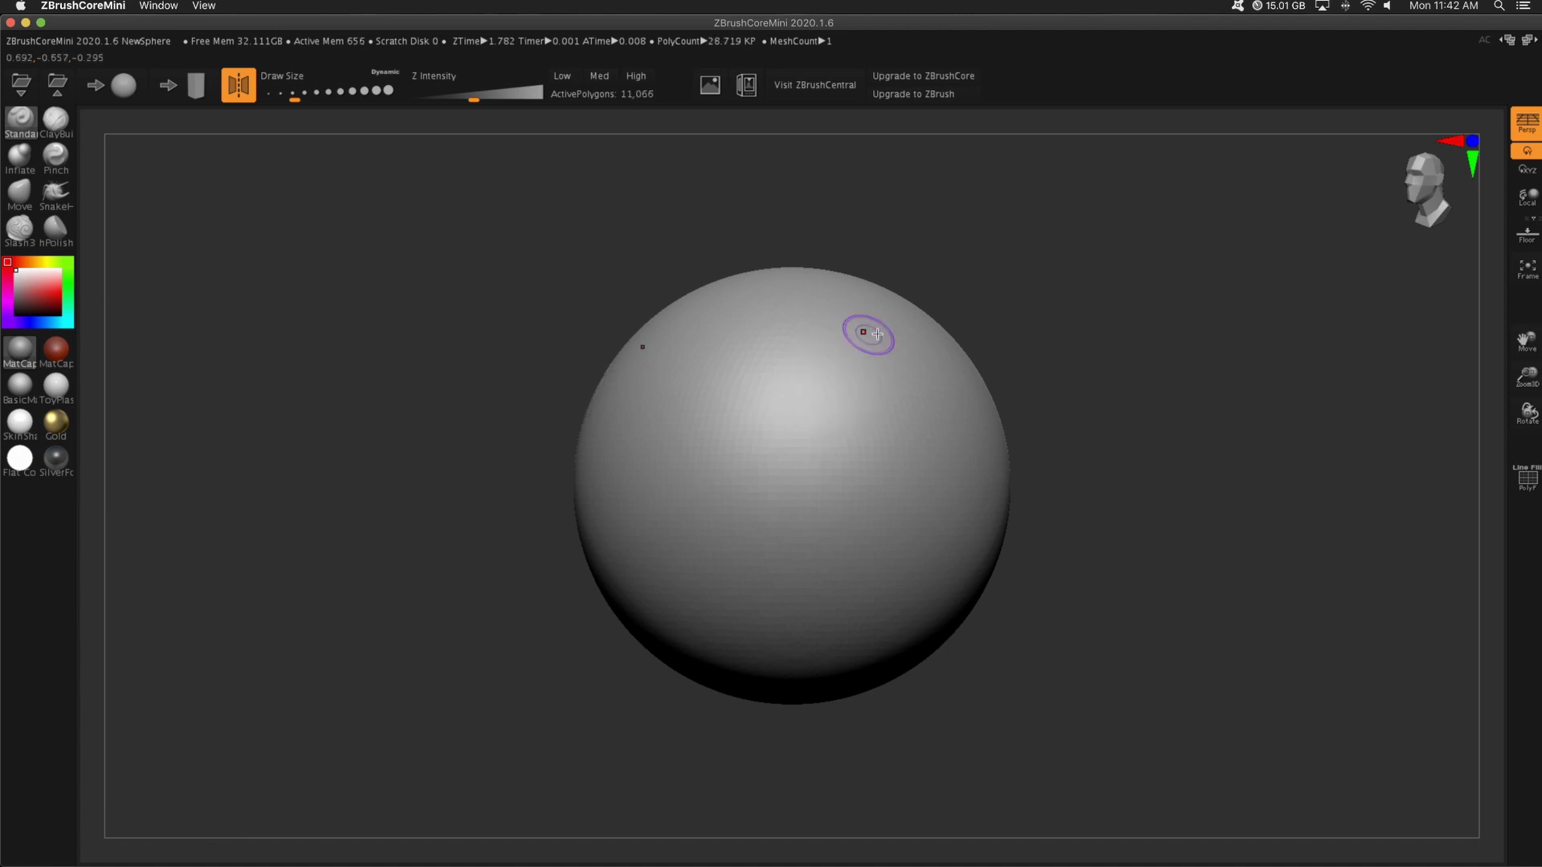
alt+drag(1103, 356, 1125, 358)
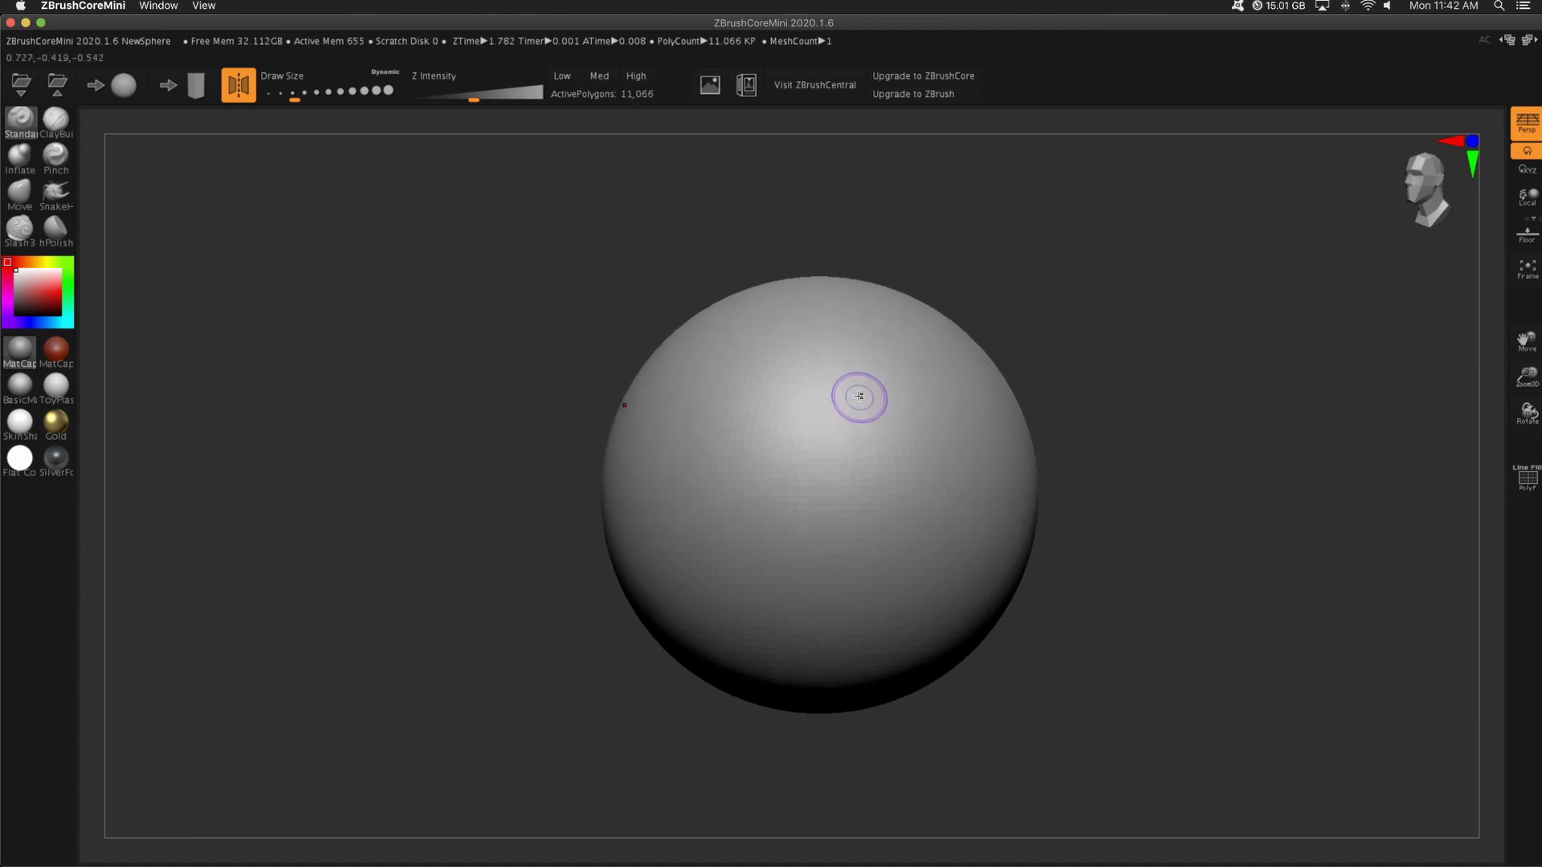
mouse_move(841, 396)
mouse_down()
mouse_move(844, 437)
mouse_move(863, 450)
mouse_up()
drag(762, 540, 767, 532)
mouse_move(799, 417)
mouse_down()
mouse_move(747, 394)
mouse_move(783, 417)
mouse_up()
mouse_move(963, 502)
mouse_down()
mouse_move(940, 527)
mouse_move(968, 570)
mouse_up()
mouse_move(1181, 474)
alt+mouse_down()
mouse_move(1088, 500)
mouse_move(1133, 474)
mouse_move(1078, 467)
mouse_move(1124, 474)
alt+mouse_up()
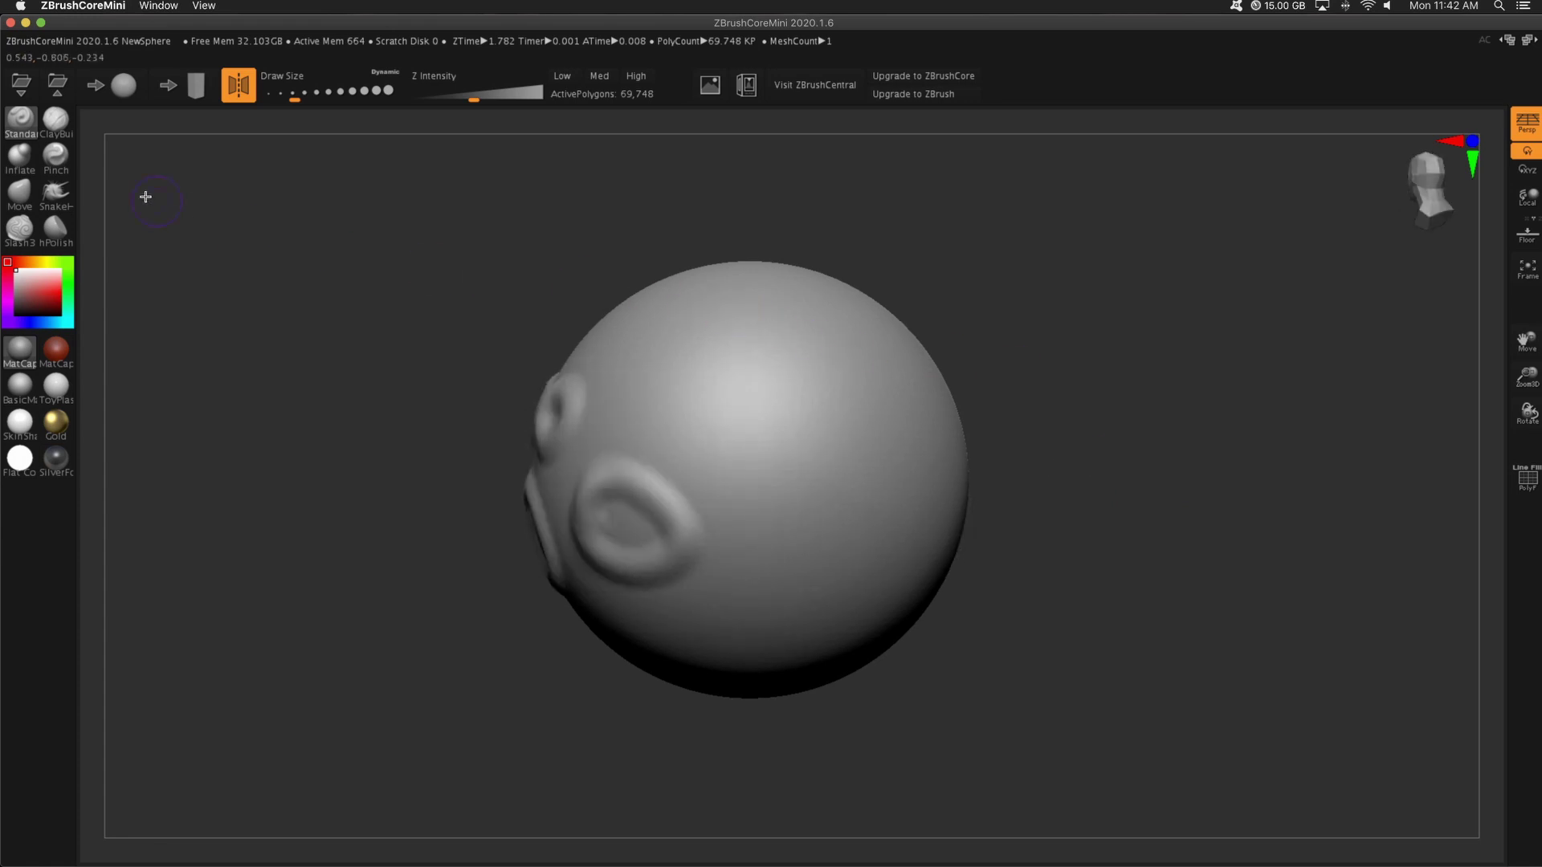
With Slash3, carve teardrop, centre-ring and two-lobed grooves, rotating the sphere between strokes
click(19, 228)
mouse_move(788, 396)
mouse_down()
mouse_move(843, 450)
mouse_move(794, 377)
mouse_up()
mouse_move(1108, 413)
mouse_down()
mouse_move(1063, 399)
mouse_move(1078, 342)
mouse_move(1133, 310)
mouse_move(1222, 369)
mouse_up()
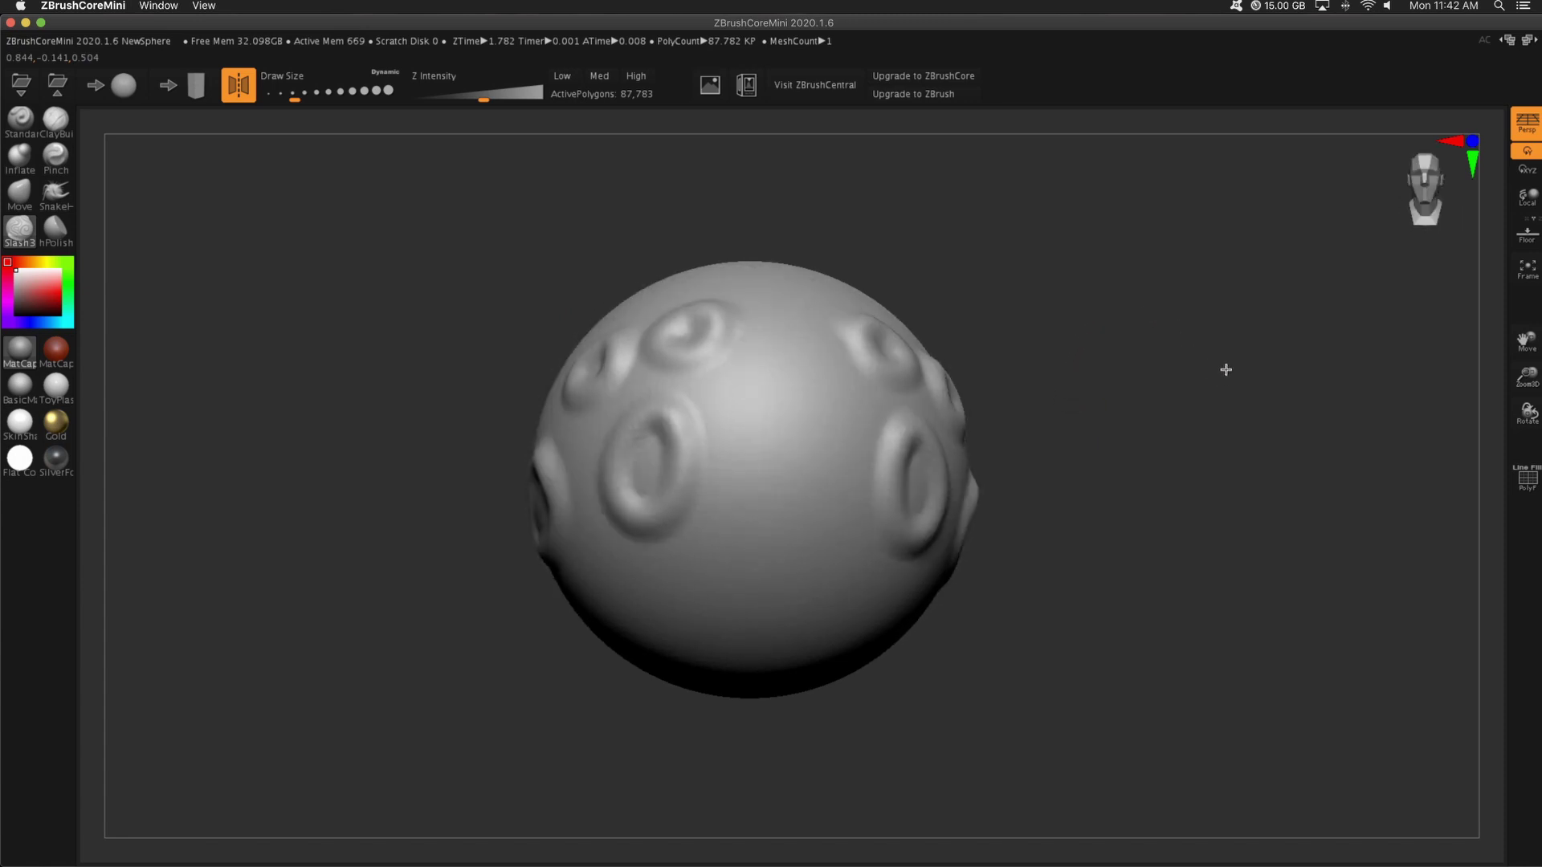
drag(788, 415, 791, 482)
drag(706, 586, 750, 644)
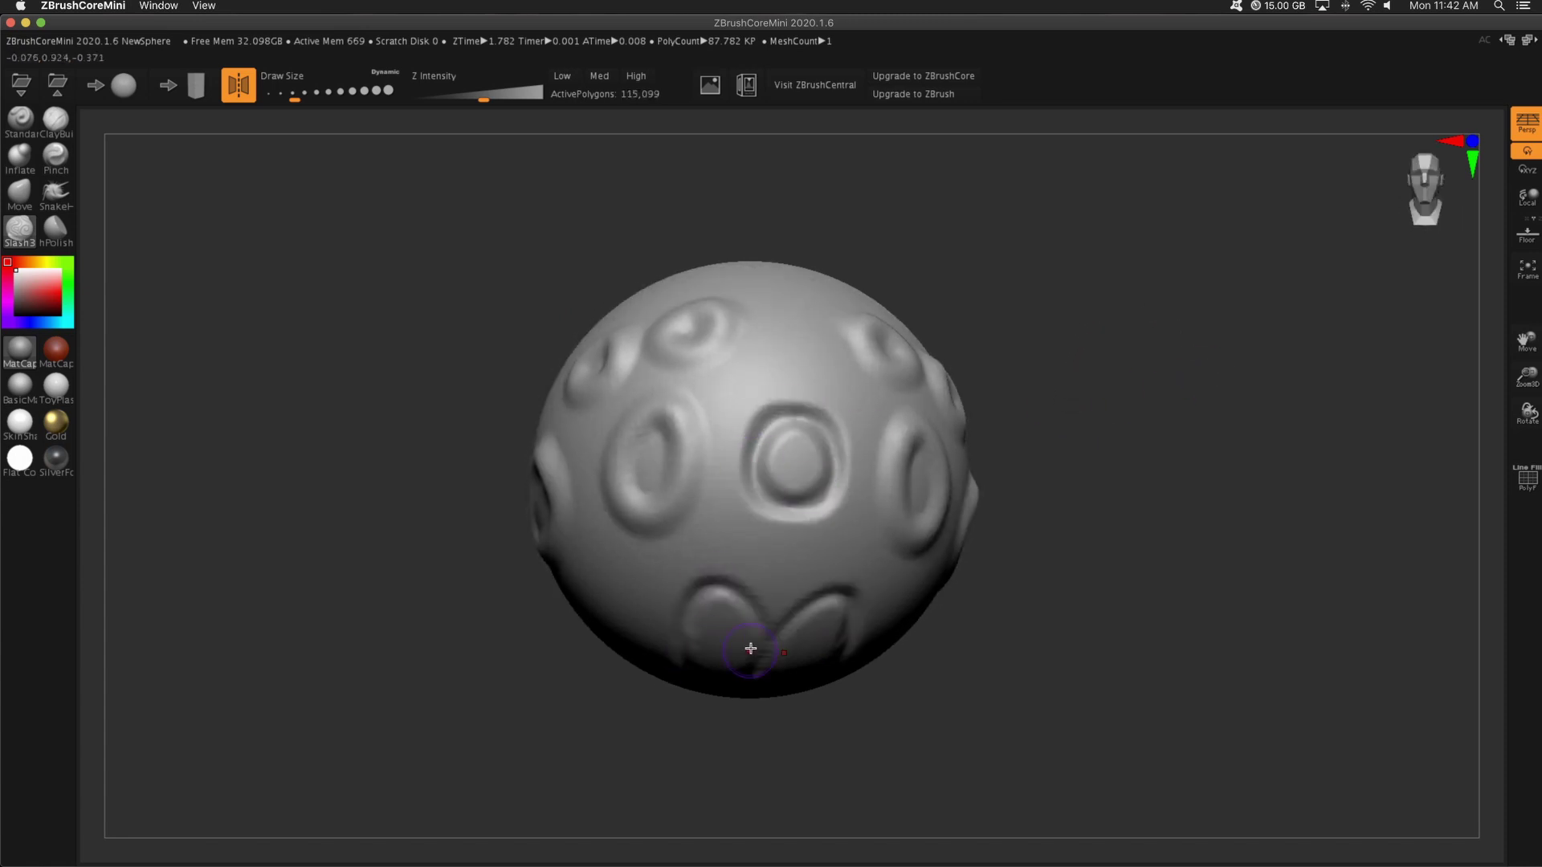
drag(1114, 445, 1041, 490)
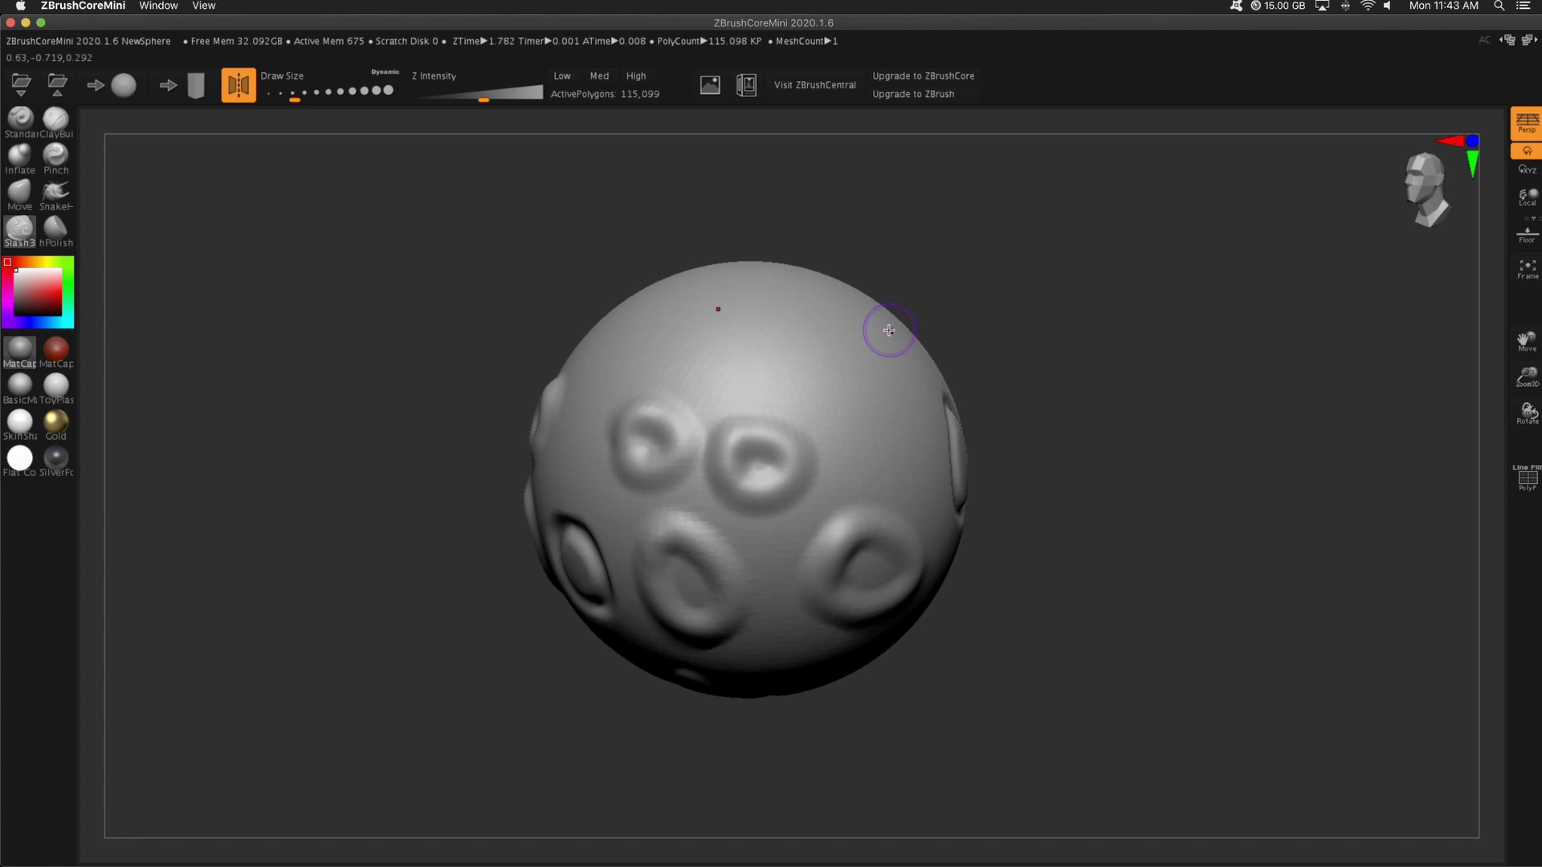
mouse_move(1092, 317)
mouse_down()
mouse_move(1104, 506)
mouse_move(1070, 251)
mouse_move(955, 389)
mouse_move(1040, 389)
mouse_move(850, 303)
mouse_up()
Build up dense ClayBuildup strokes across the sphere's lower right
click(56, 121)
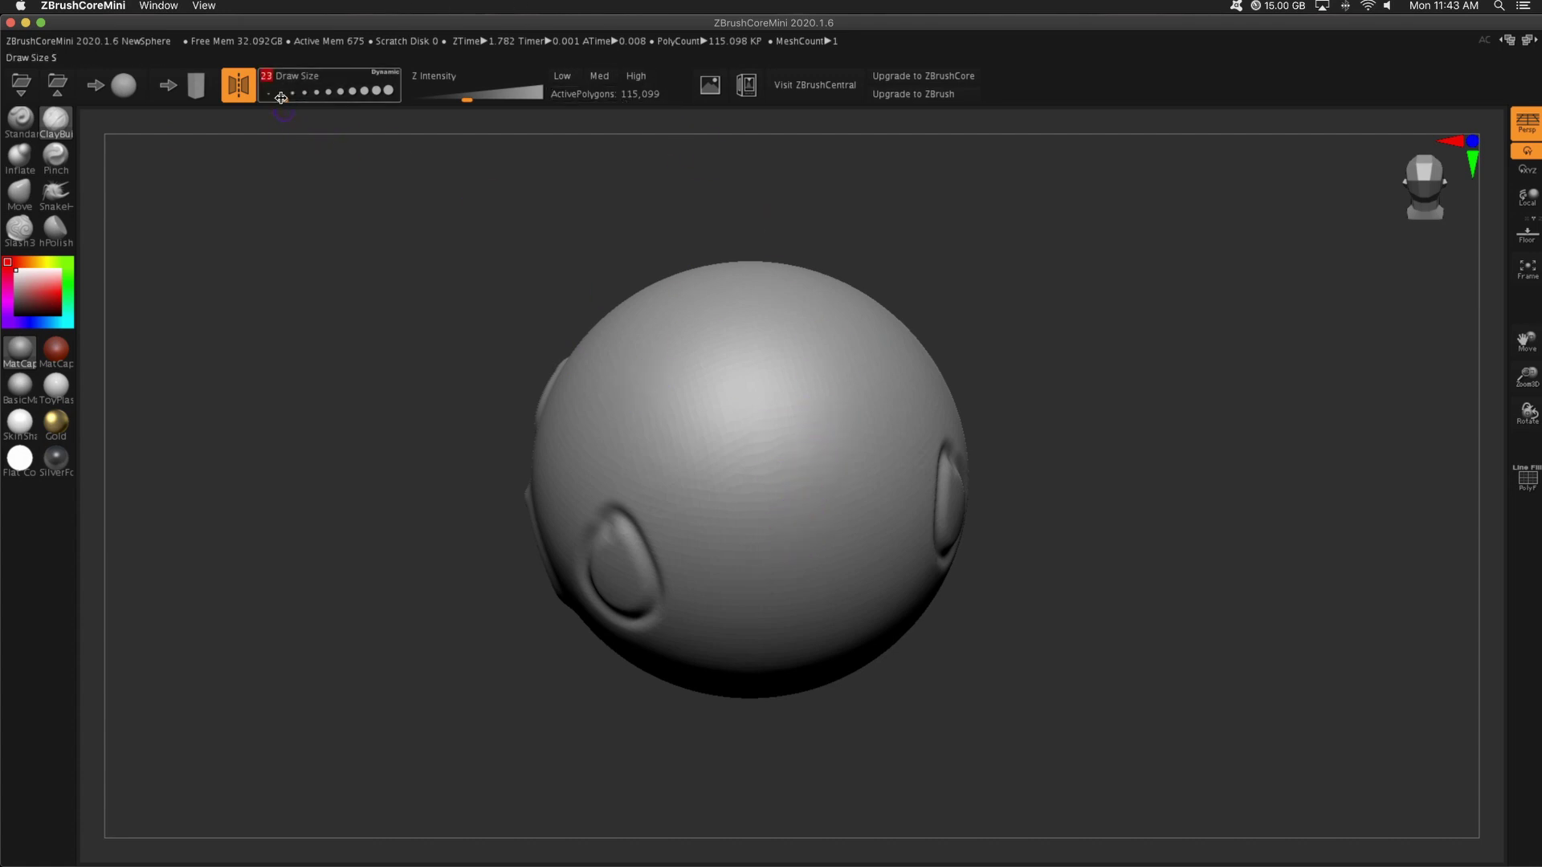
drag(875, 554, 691, 627)
drag(908, 578, 699, 659)
mouse_move(900, 610)
mouse_down()
mouse_move(752, 680)
mouse_move(867, 658)
mouse_up()
mouse_move(1044, 643)
mouse_down()
mouse_move(764, 449)
mouse_move(747, 482)
mouse_move(811, 498)
mouse_move(858, 461)
mouse_move(751, 450)
mouse_move(686, 533)
mouse_move(662, 465)
mouse_move(699, 438)
mouse_move(751, 470)
mouse_up()
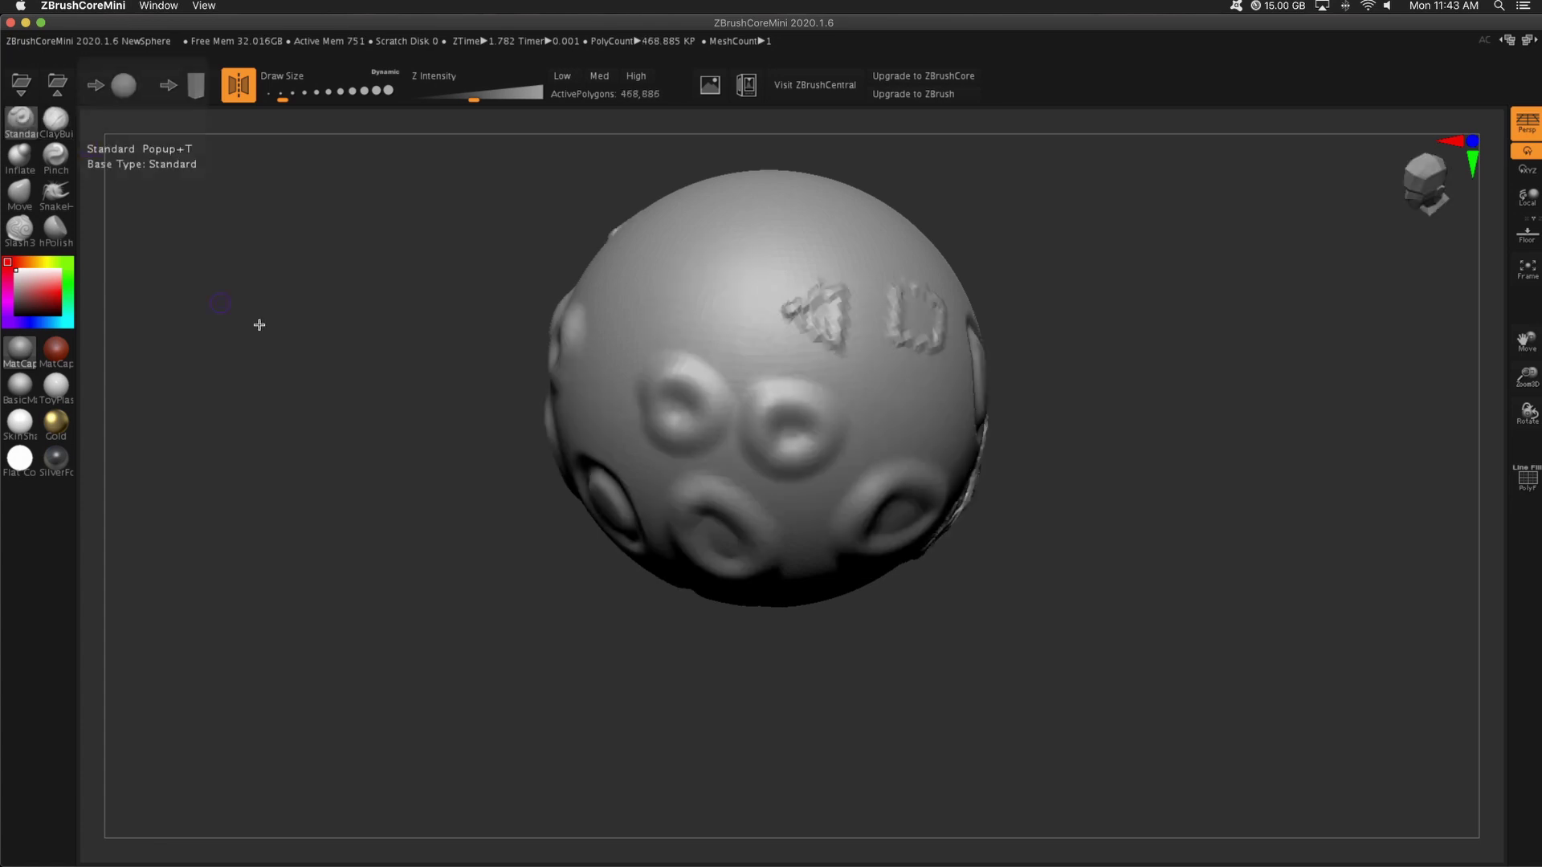
Rotate the sphere, add two raised rings, then raise Draw Size to 68 for larger rings
mouse_move(386, 579)
mouse_down()
mouse_move(740, 275)
mouse_move(673, 283)
mouse_up()
drag(763, 293, 716, 261)
click(297, 93)
mouse_move(1131, 340)
mouse_down()
mouse_move(1092, 373)
mouse_move(928, 291)
mouse_move(771, 305)
mouse_up()
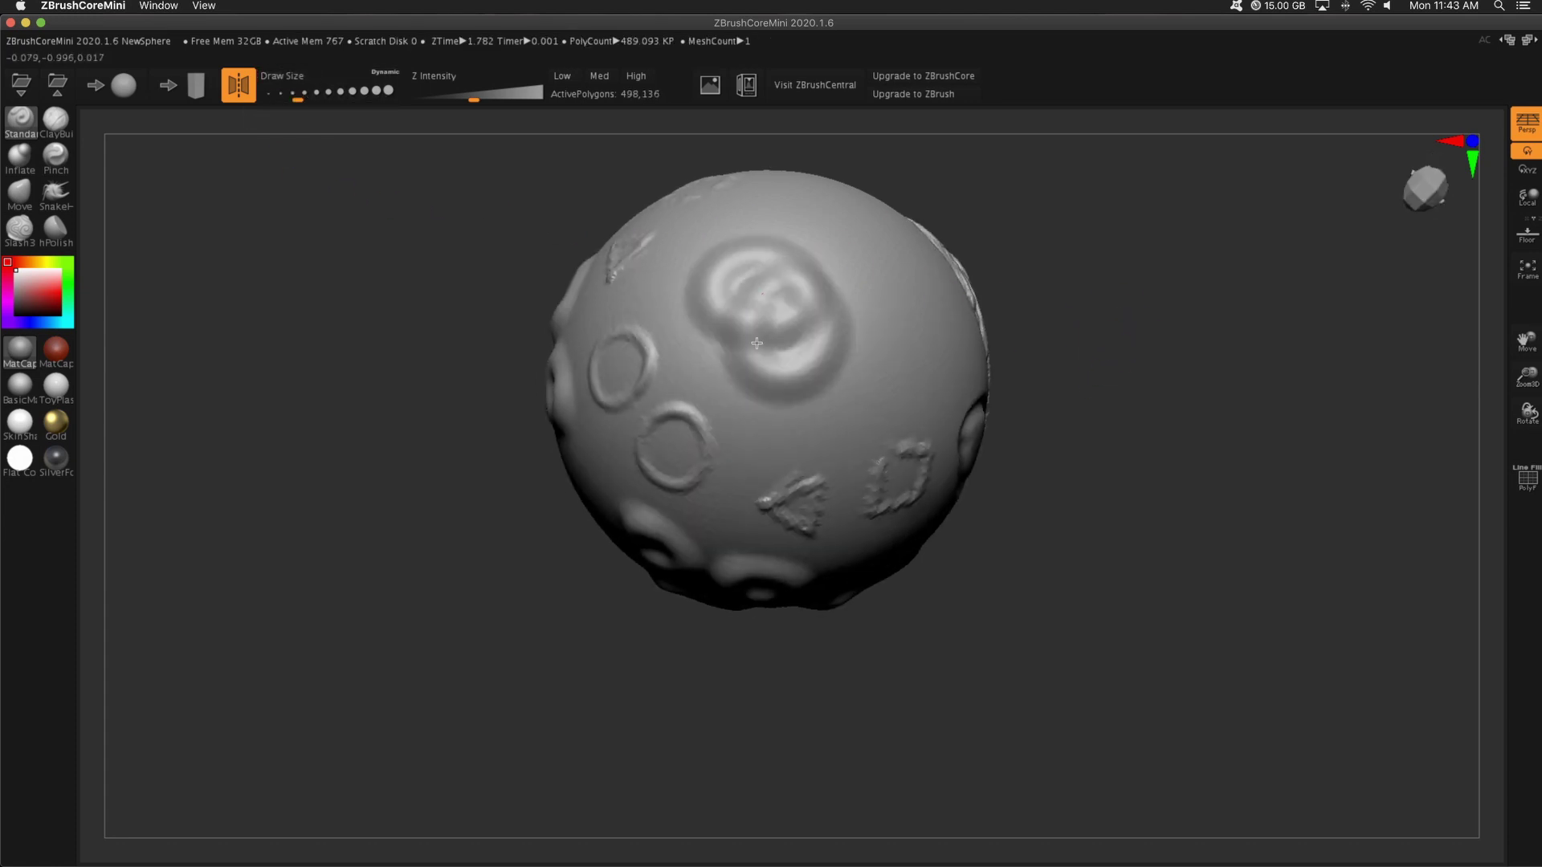